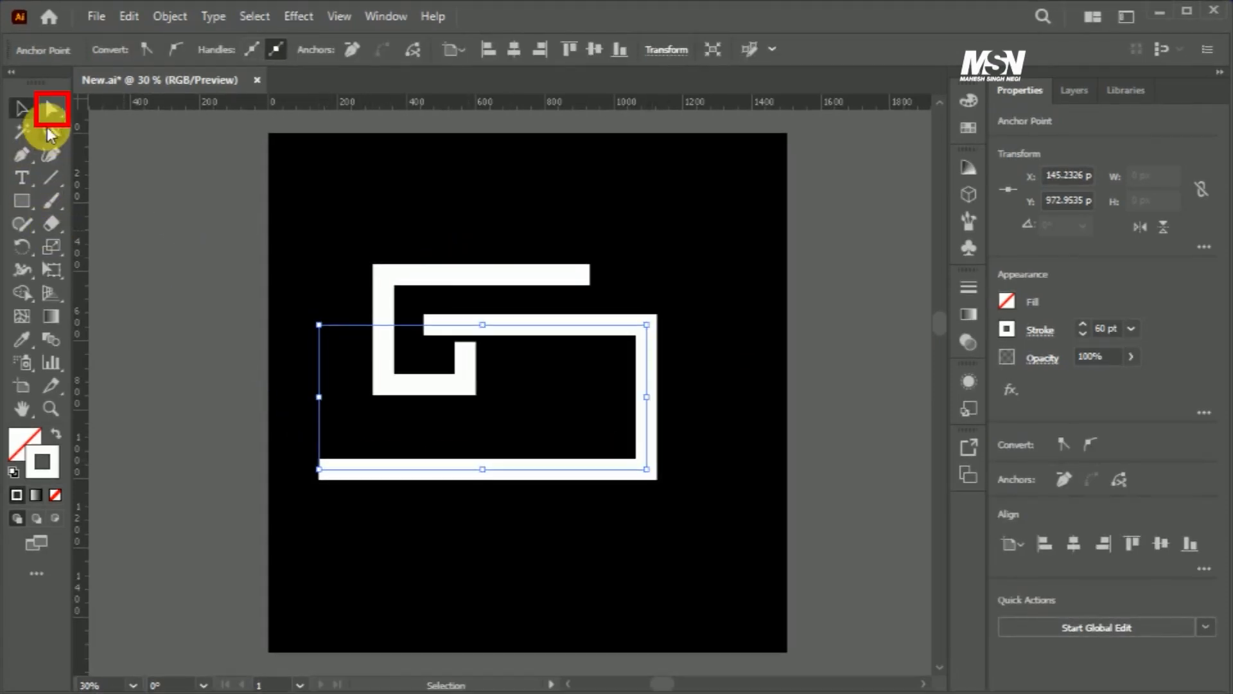
Reshape the G path by extending its top arm to the right, lowering its base and moving its left side outward
click(51, 116)
drag(342, 372, 467, 416)
drag(590, 276, 717, 277)
drag(466, 343, 467, 366)
drag(467, 422, 468, 435)
drag(715, 269, 715, 269)
click(396, 418)
Round the two left corners of the G path and the two right corners of the D path
drag(758, 266, 476, 450)
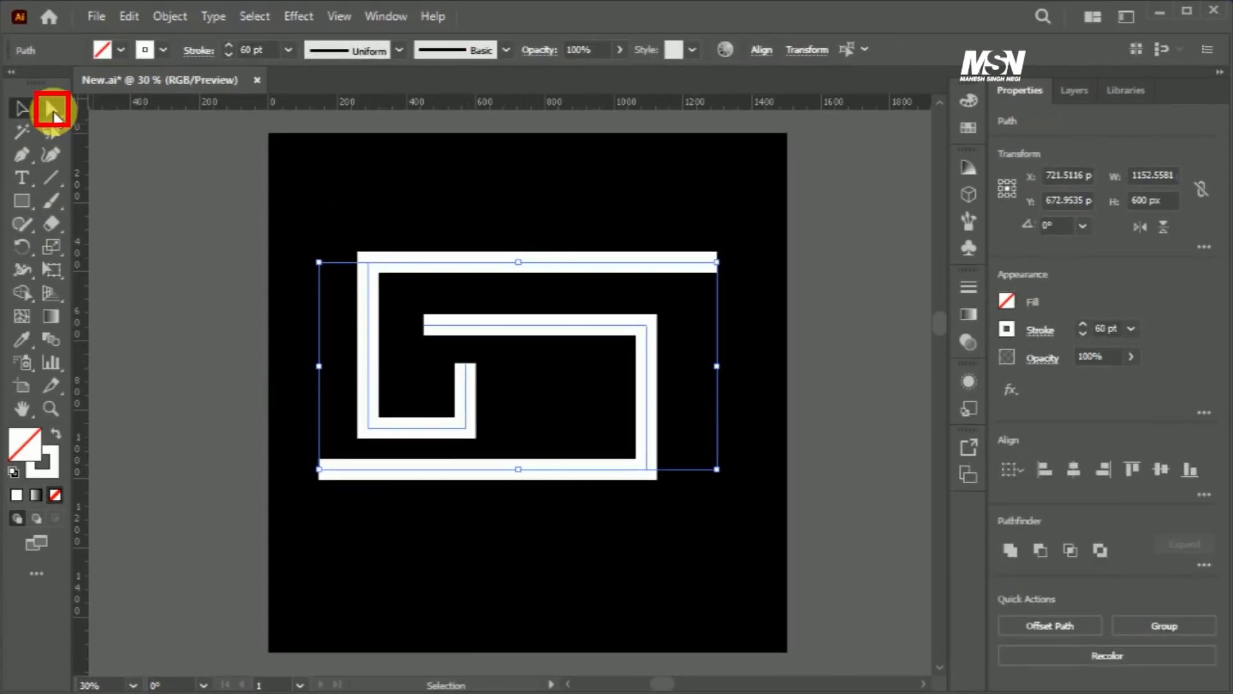
click(51, 112)
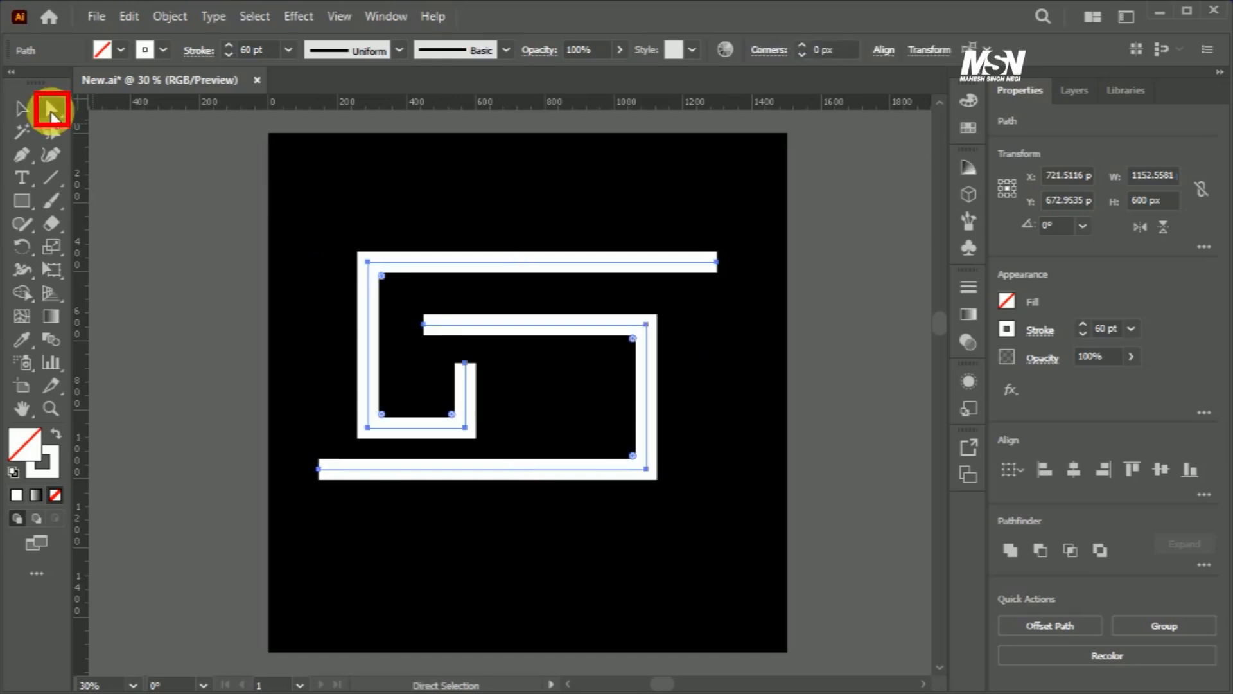
drag(435, 413, 436, 415)
drag(688, 507, 614, 306)
drag(633, 455, 573, 458)
Expand both stroked letter paths into filled shapes
key(v)
drag(337, 218, 685, 508)
click(170, 16)
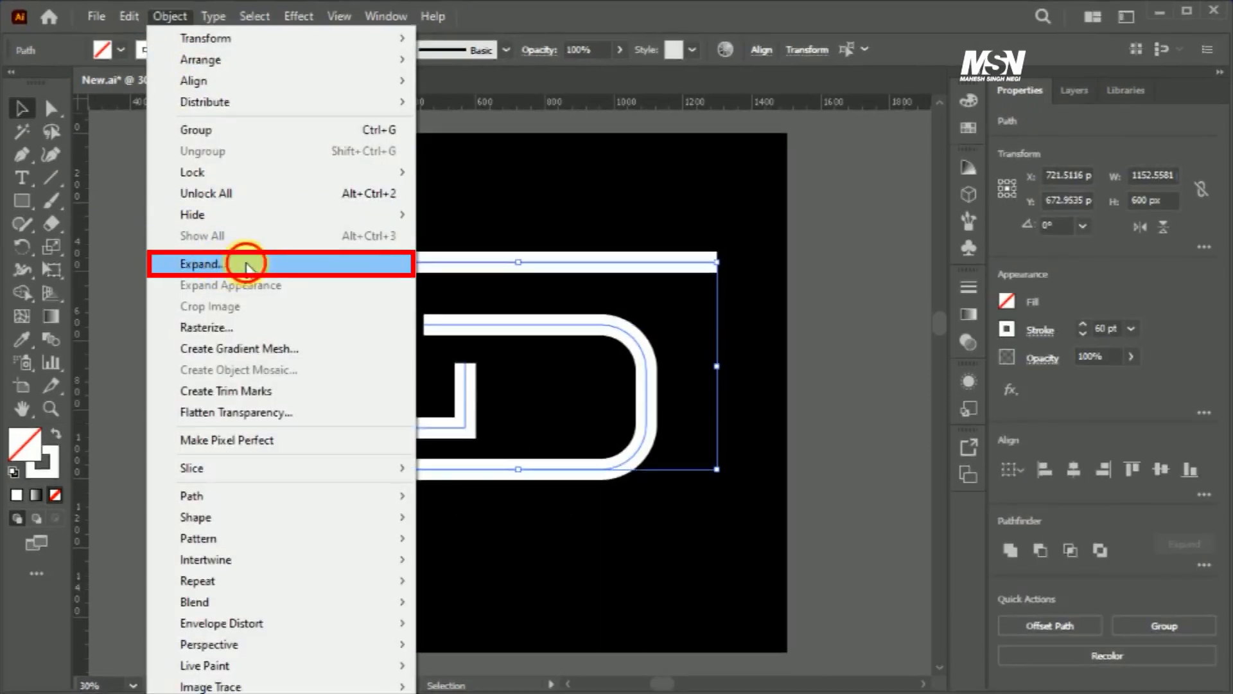
click(276, 265)
click(600, 598)
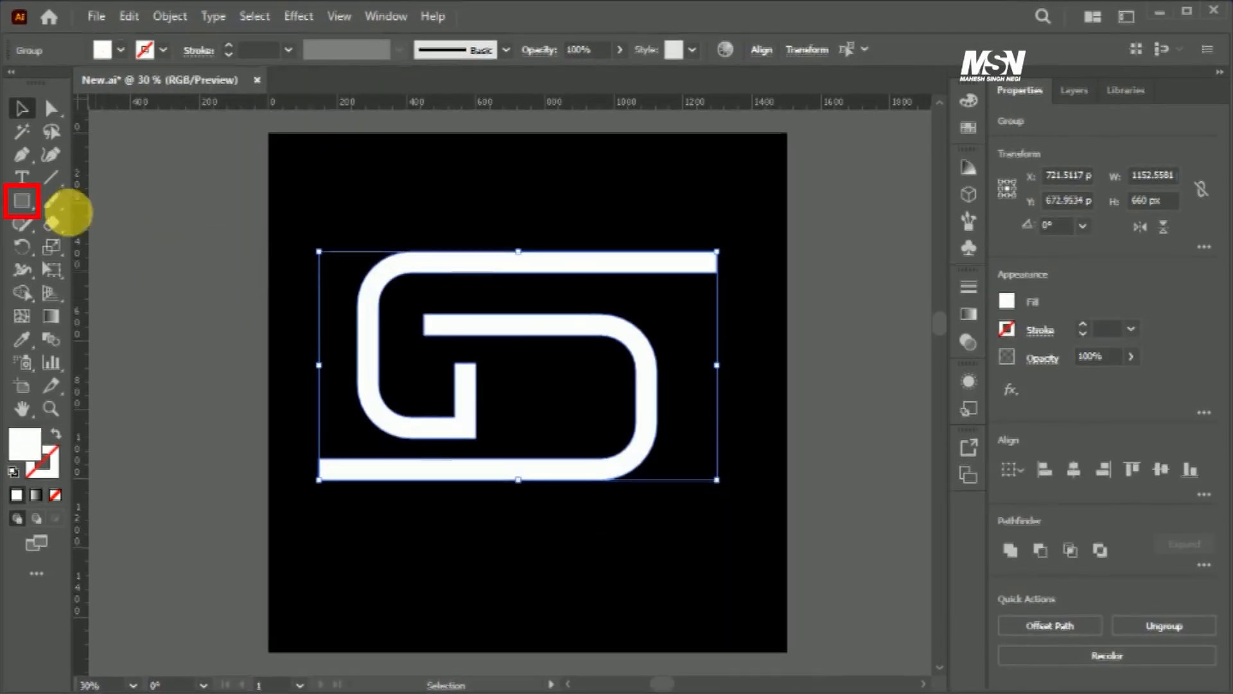
Draw a narrow vertical rectangle about 53 × 357 px across the D's upper bar and subtract it with Shape Builder, leaving a gap
drag(565, 300, 584, 421)
click(33, 121)
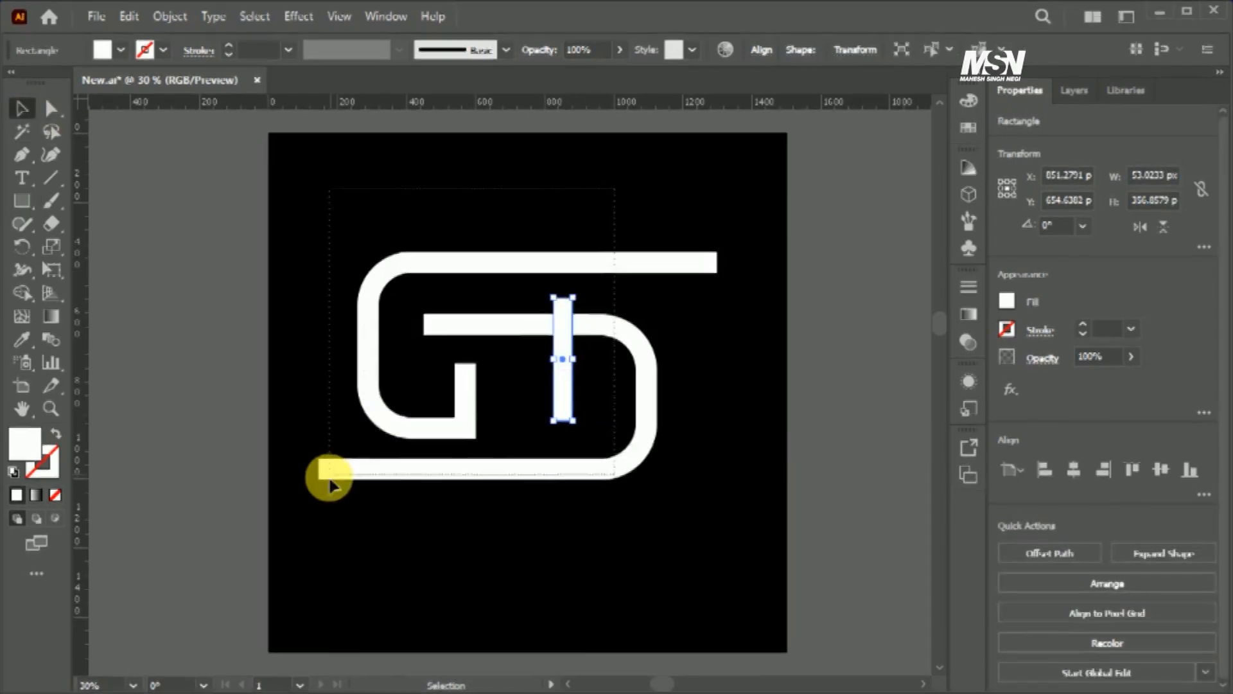
drag(329, 483, 328, 482)
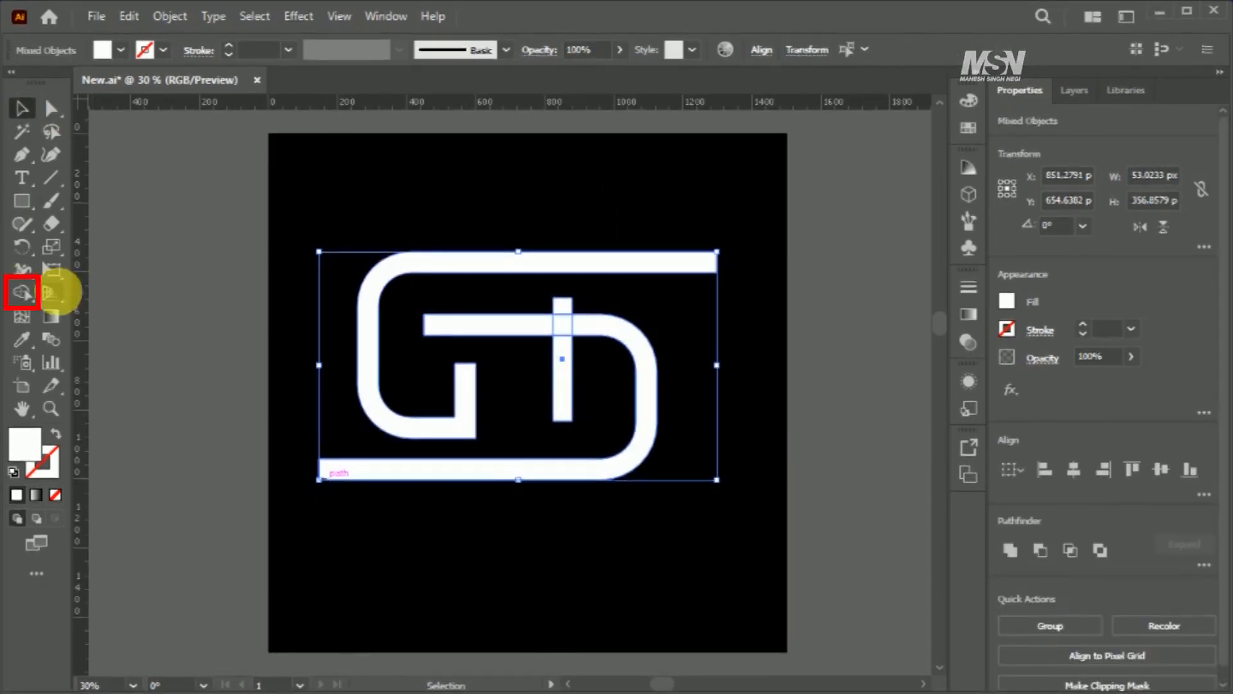
click(21, 294)
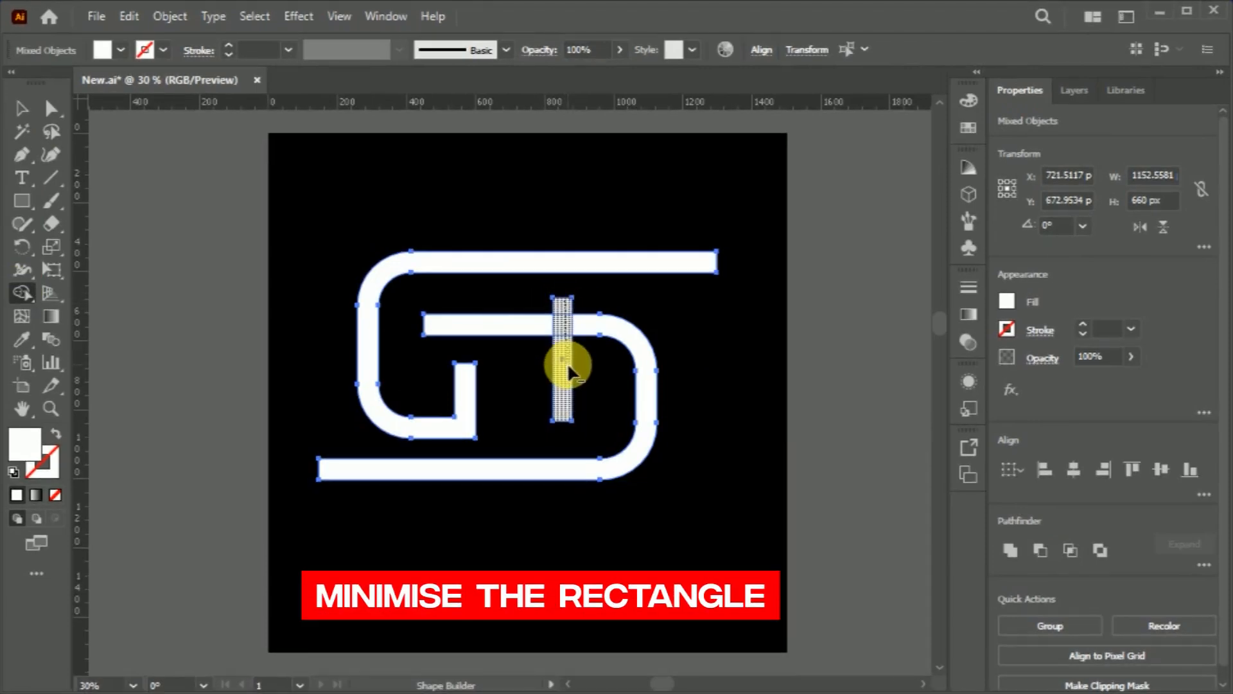
click(23, 114)
click(322, 250)
click(642, 384)
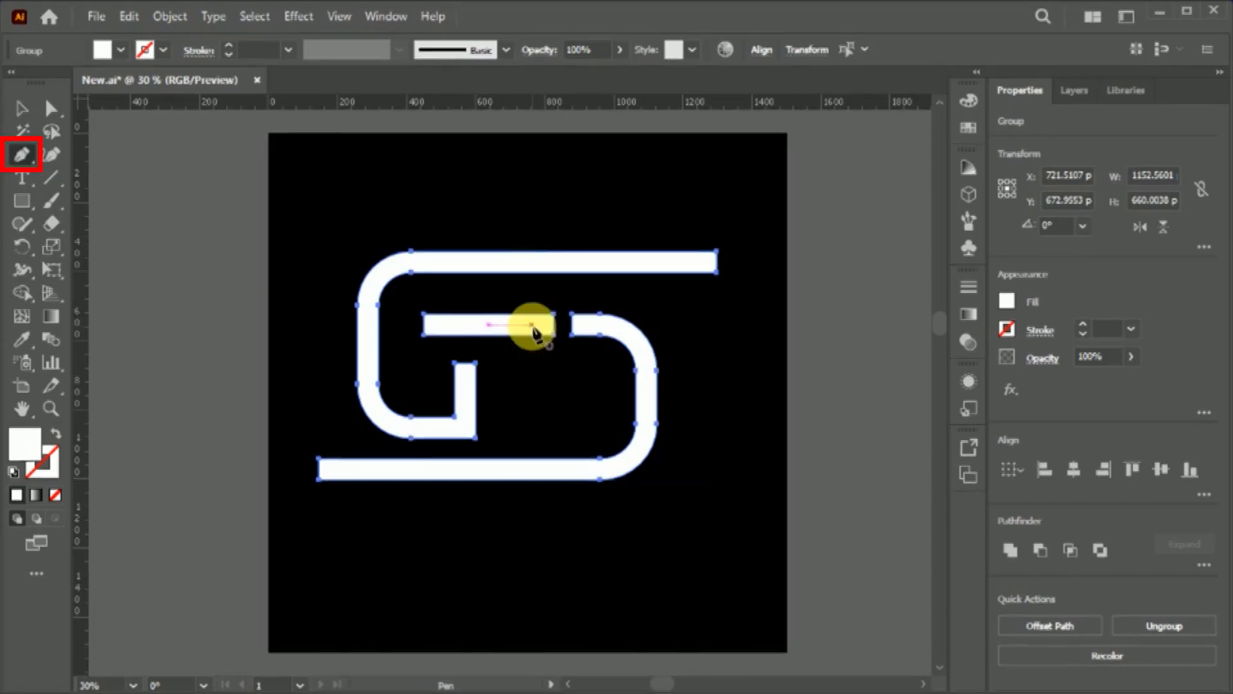
Draw a straight vertical line down from the middle of the separated crossbar as the T's stem, with a 60 pt stroke
click(534, 447)
click(22, 108)
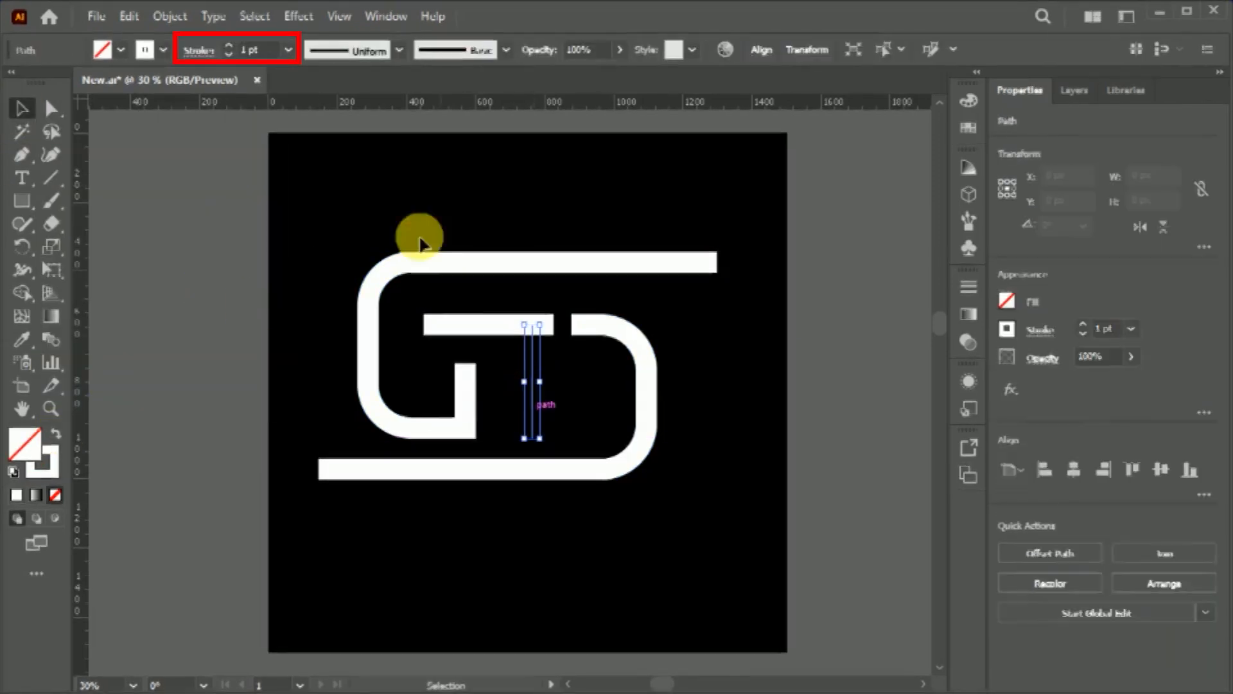
click(288, 50)
click(315, 473)
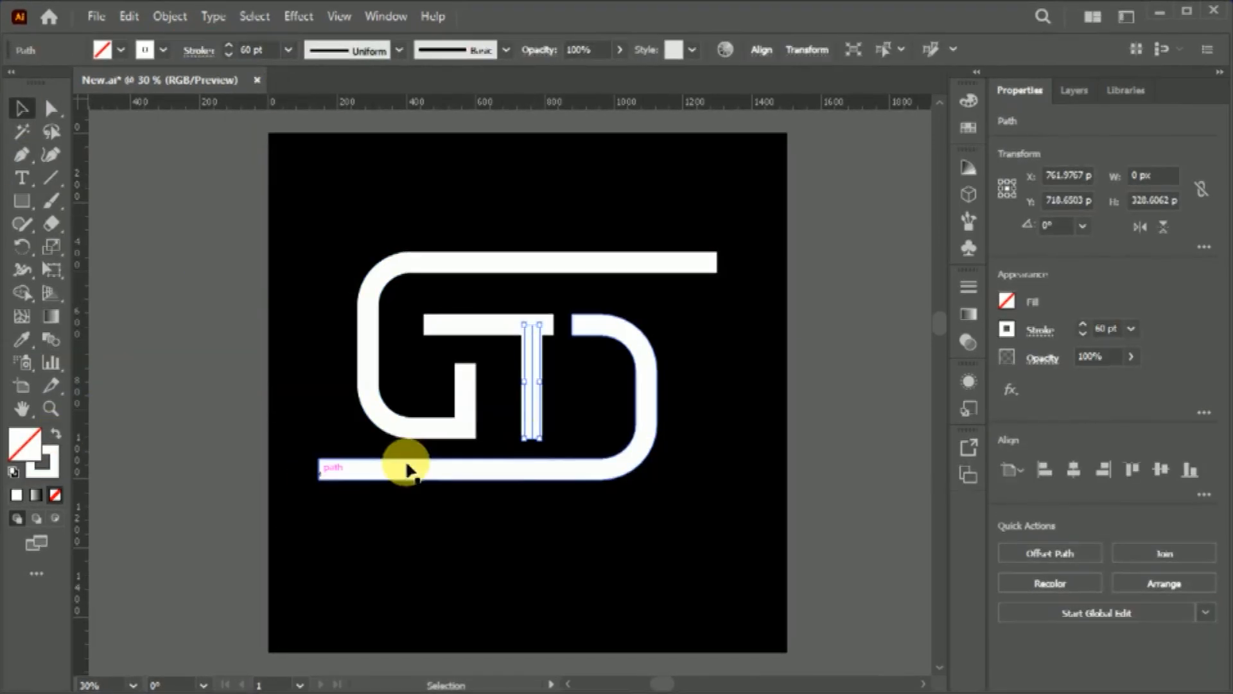
Expand the T stem's fill and stroke into a filled shape
click(170, 16)
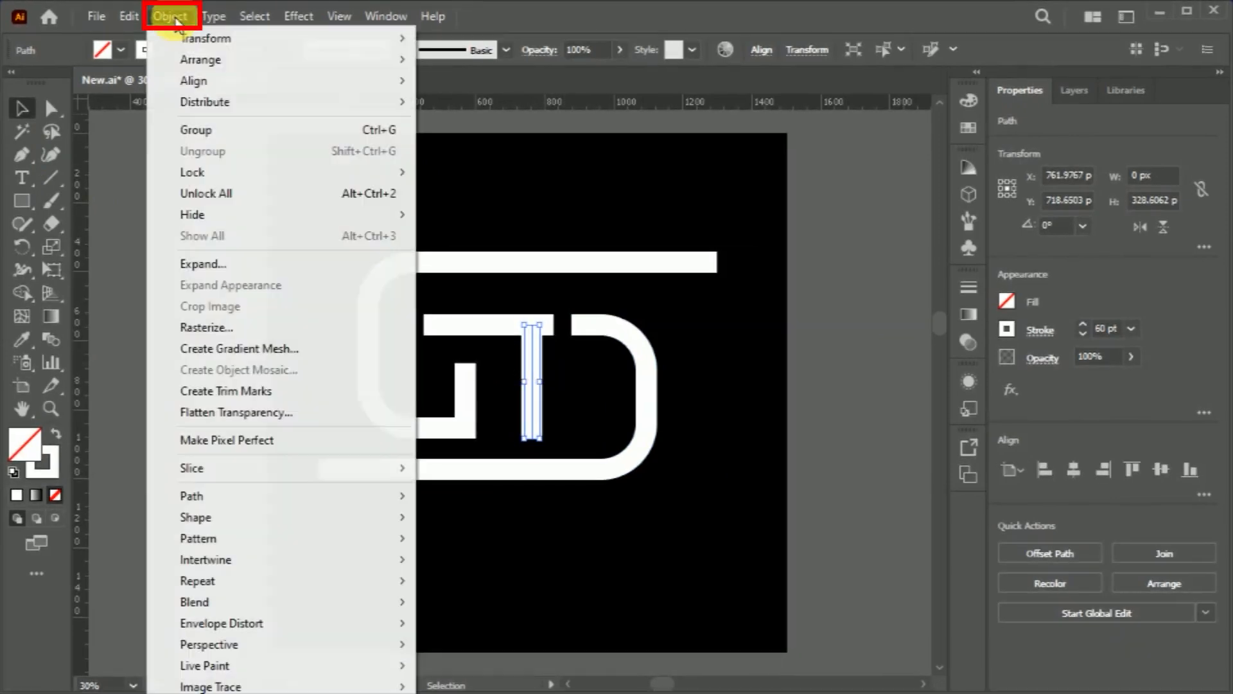
click(191, 264)
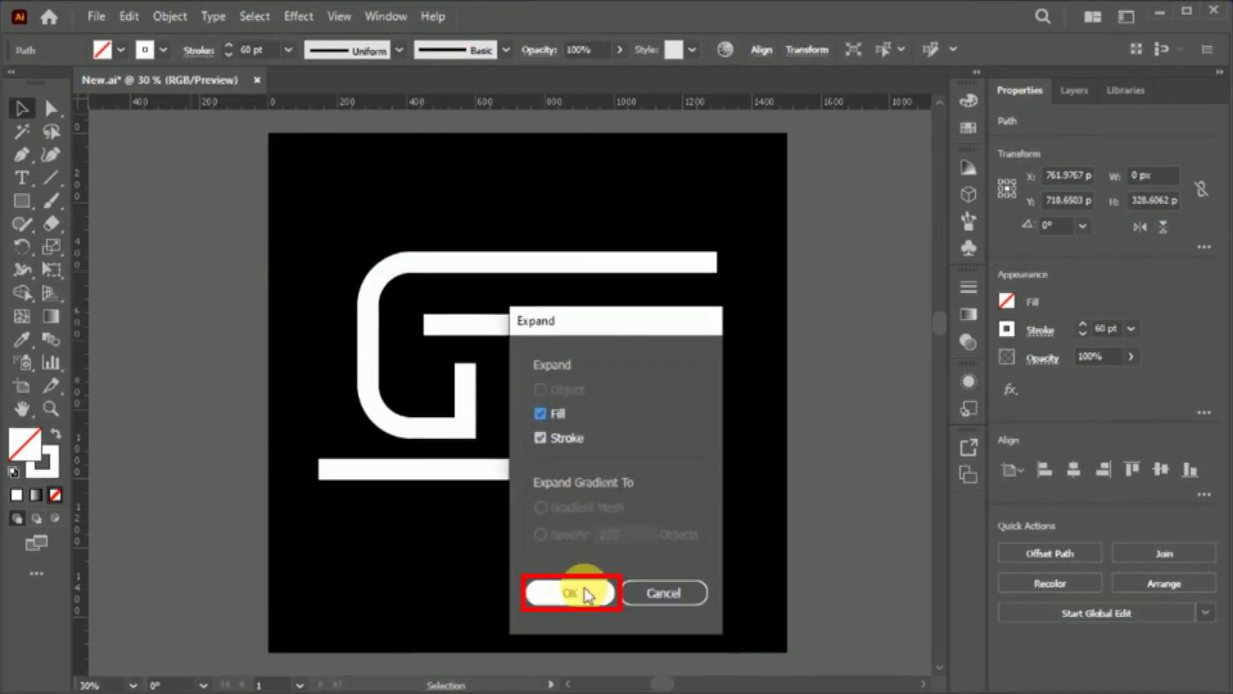
click(571, 589)
click(541, 429)
click(515, 321)
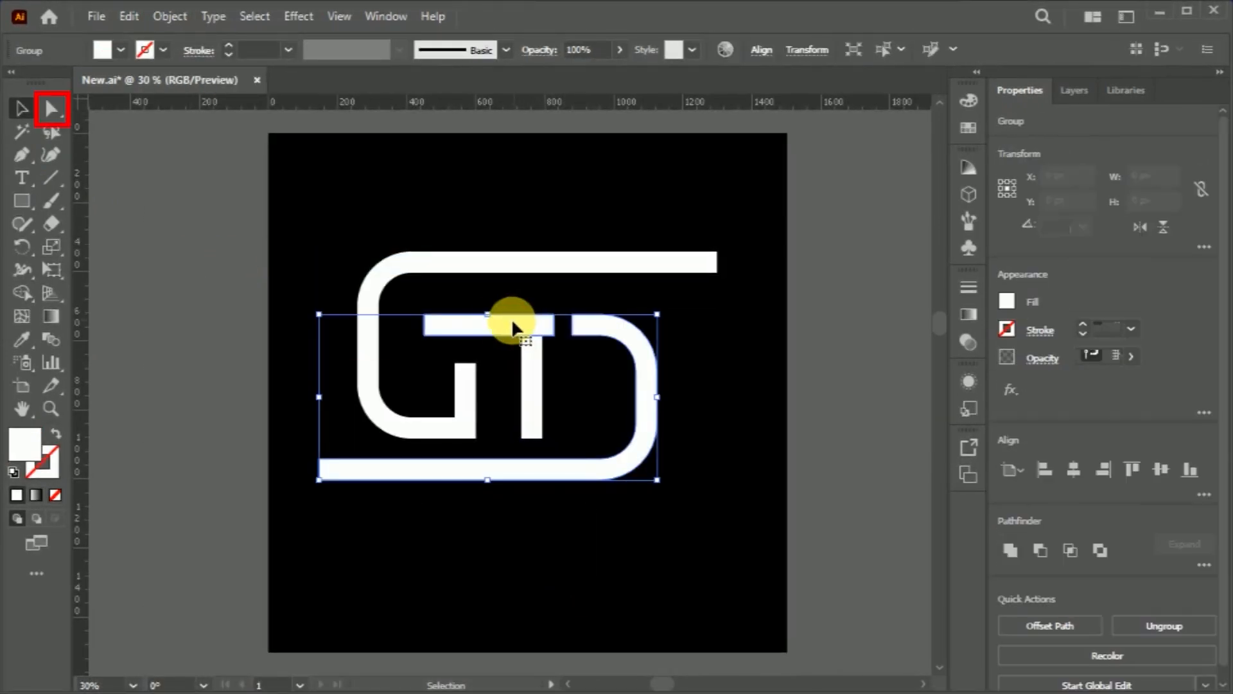
Round diagonally opposite corners of the T's crossbar and the top-left corner at the D's upper end
click(52, 109)
click(424, 315)
drag(433, 324, 451, 353)
click(462, 458)
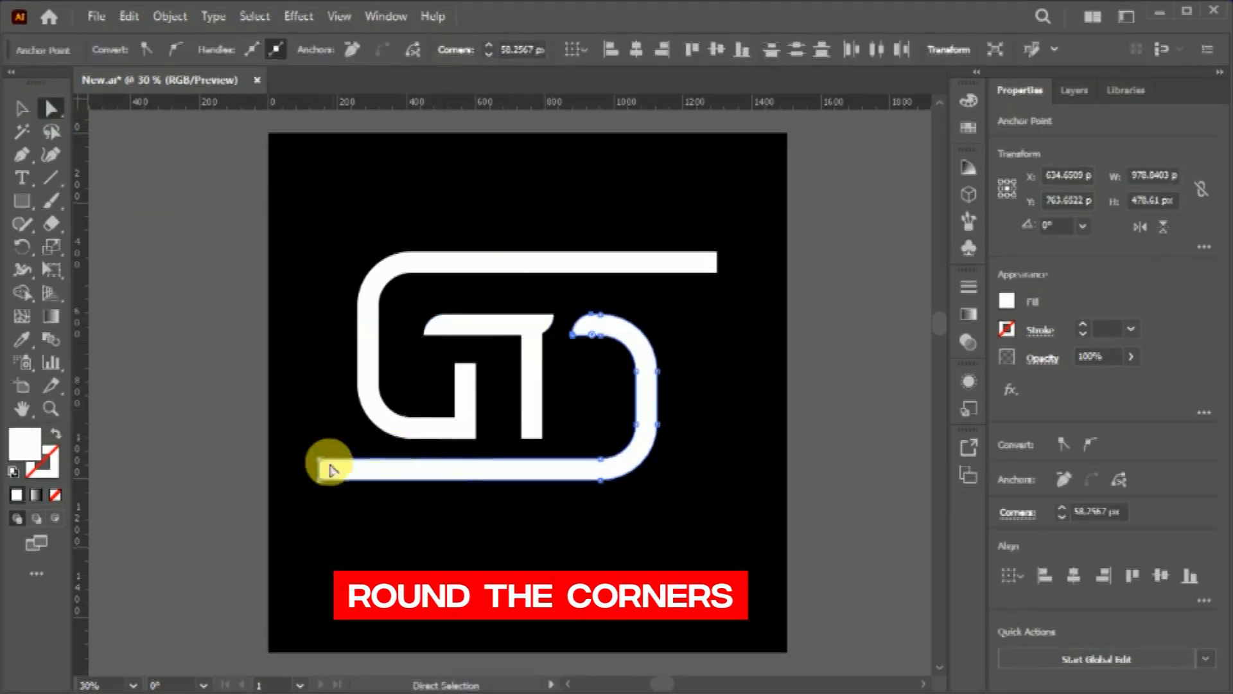
Round one end corner each on the G's inner stem, the T's stem and the G's top arm
click(463, 385)
click(455, 364)
click(542, 438)
drag(535, 430, 549, 402)
click(717, 252)
drag(709, 261, 700, 268)
Scale the whole logo down to about 349 × 211 px at the artboard's top centre and duplicate it to the left side below
click(532, 394)
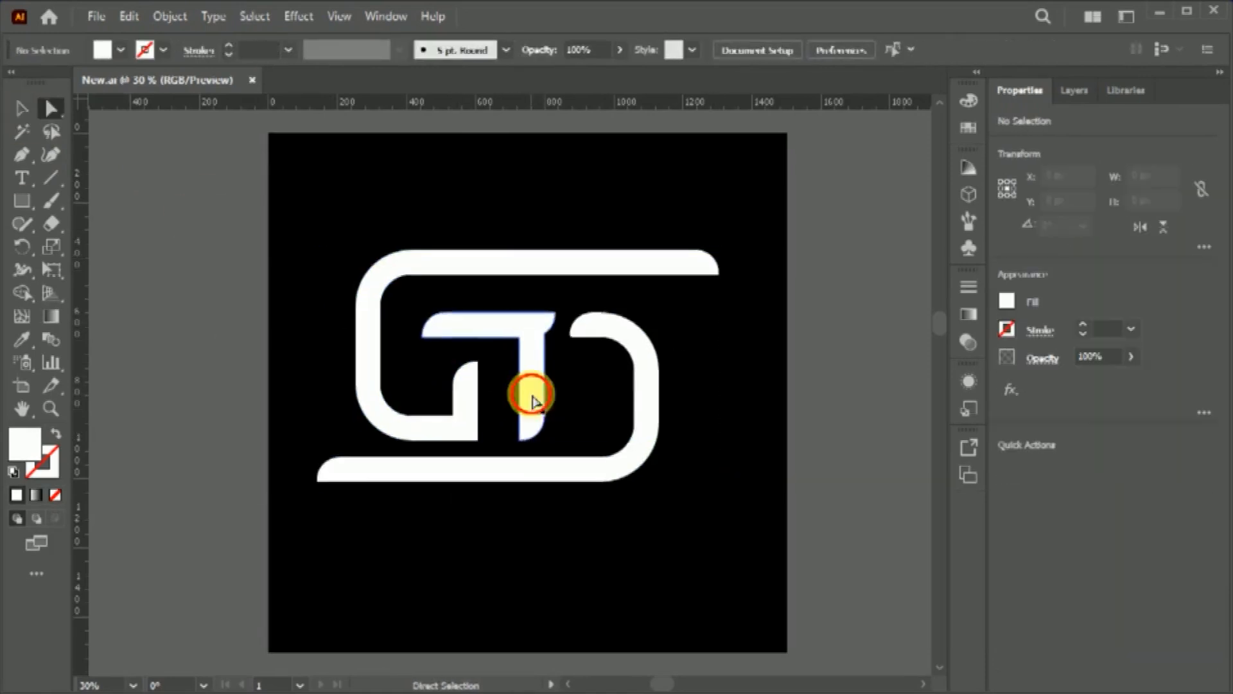
drag(647, 418, 666, 418)
click(24, 117)
drag(239, 261, 802, 525)
mouse_move(719, 483)
mouse_down()
mouse_move(586, 454)
mouse_move(591, 424)
mouse_up()
drag(533, 365, 376, 385)
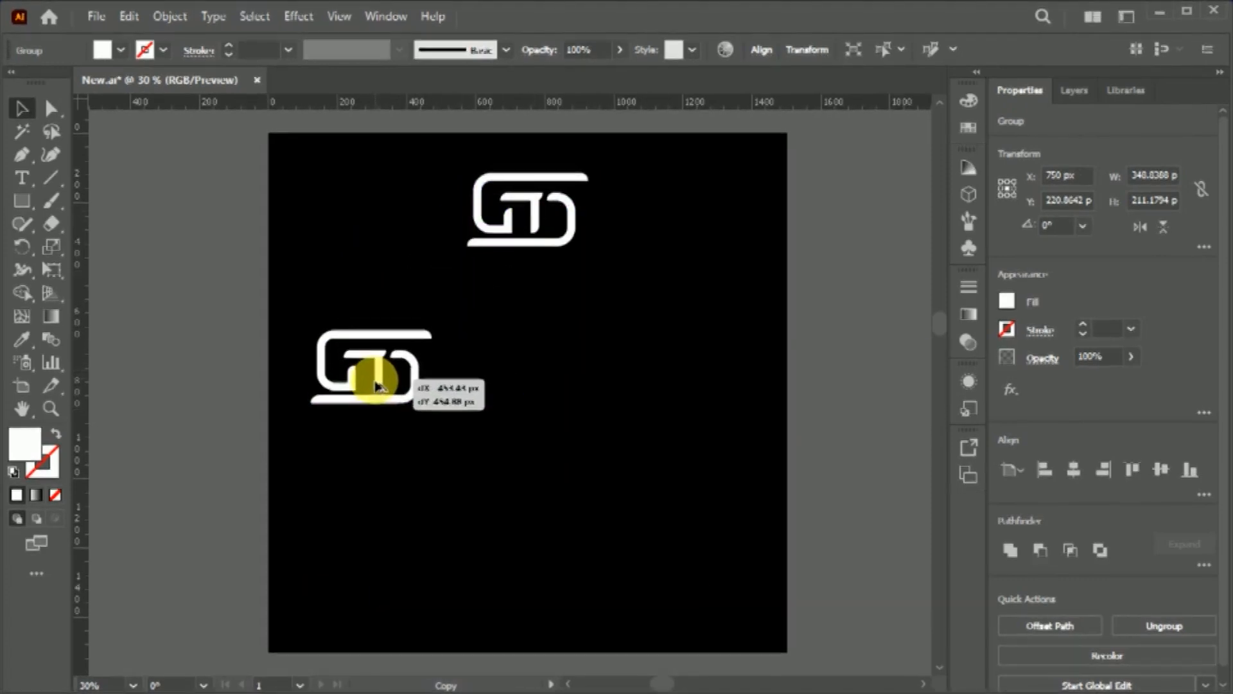
click(534, 408)
Draw a thin vertical bar about 17 × 174 px to the right of the logo copy and round two of its corners
key(m)
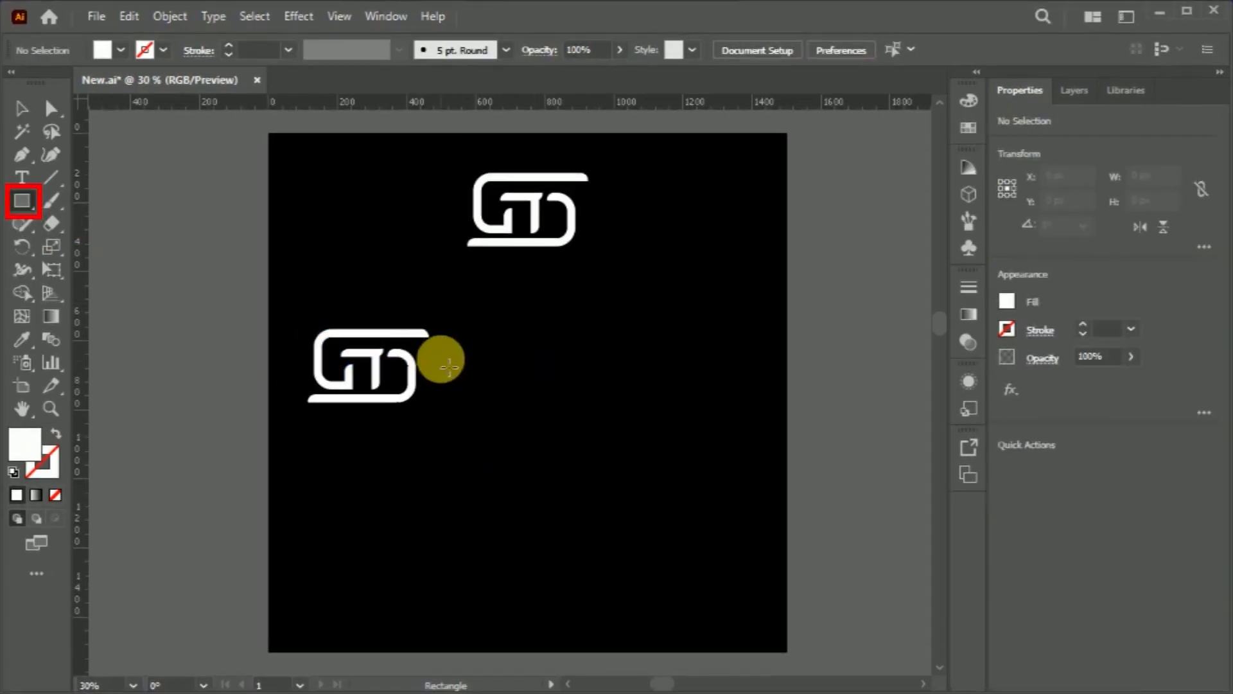
drag(443, 348, 443, 408)
key(ctrl+plus)
key(ctrl+plus)
key(ctrl+plus)
click(50, 113)
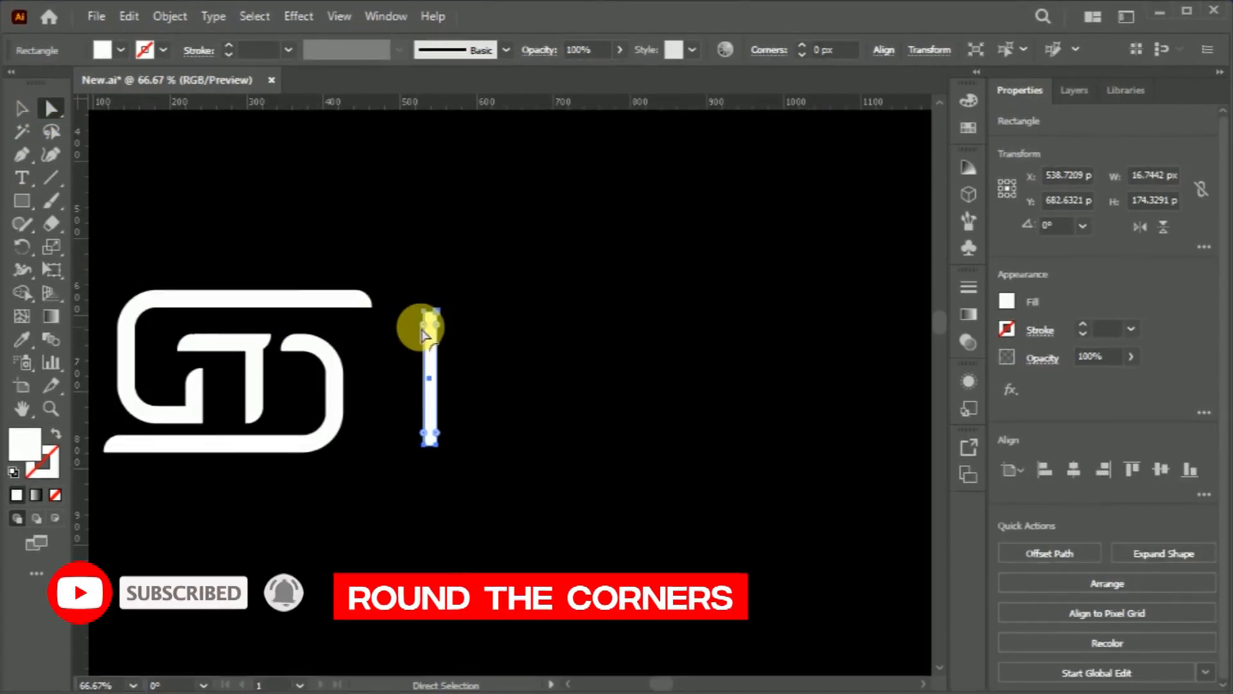
drag(421, 325, 428, 398)
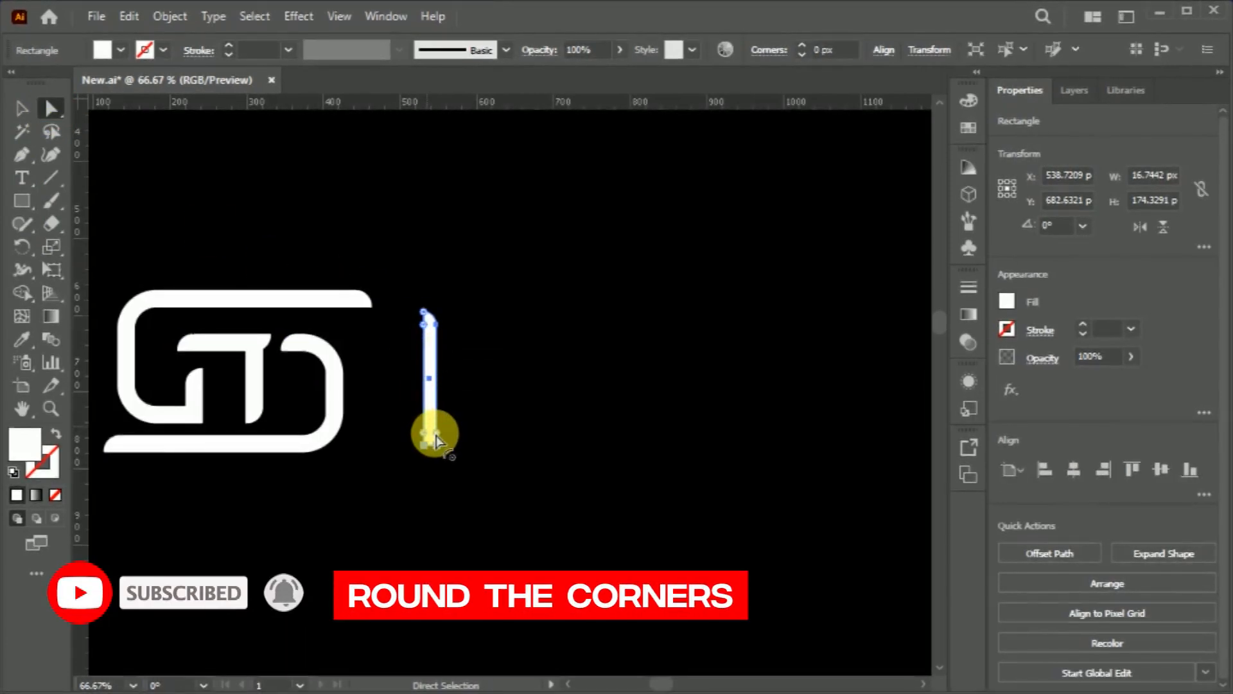
Align the vertical centres of the bar and the logo copy
key(v)
click(275, 295)
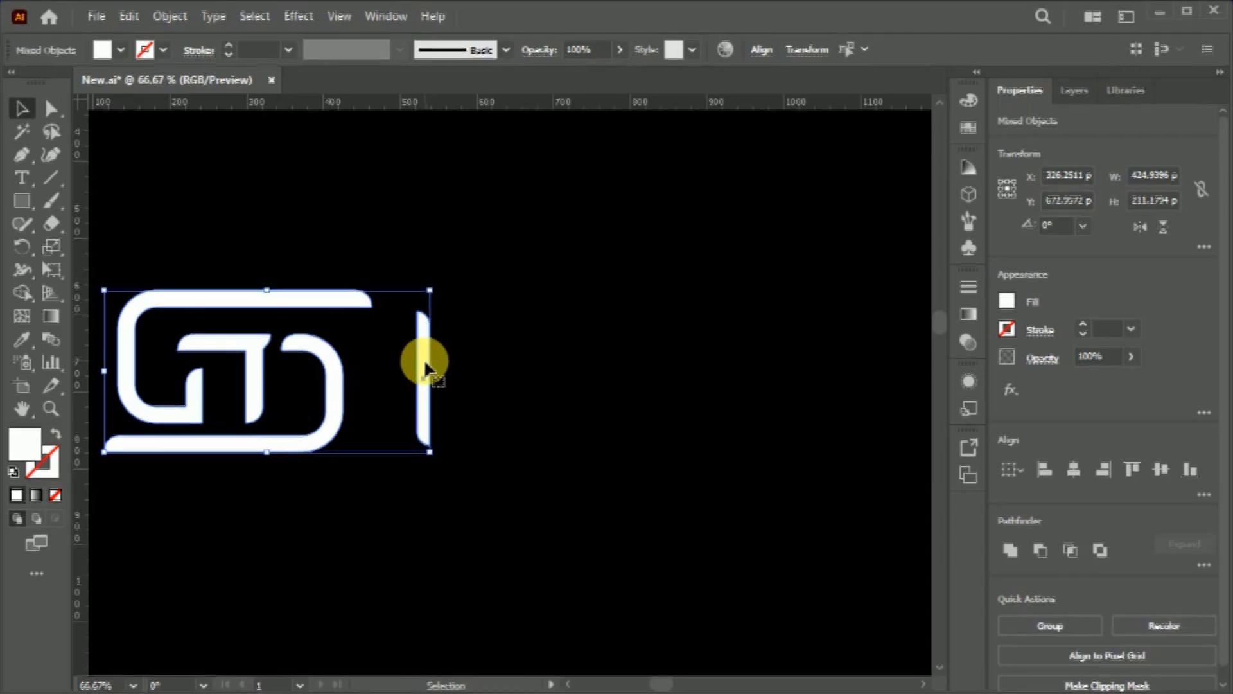
click(1161, 470)
click(663, 396)
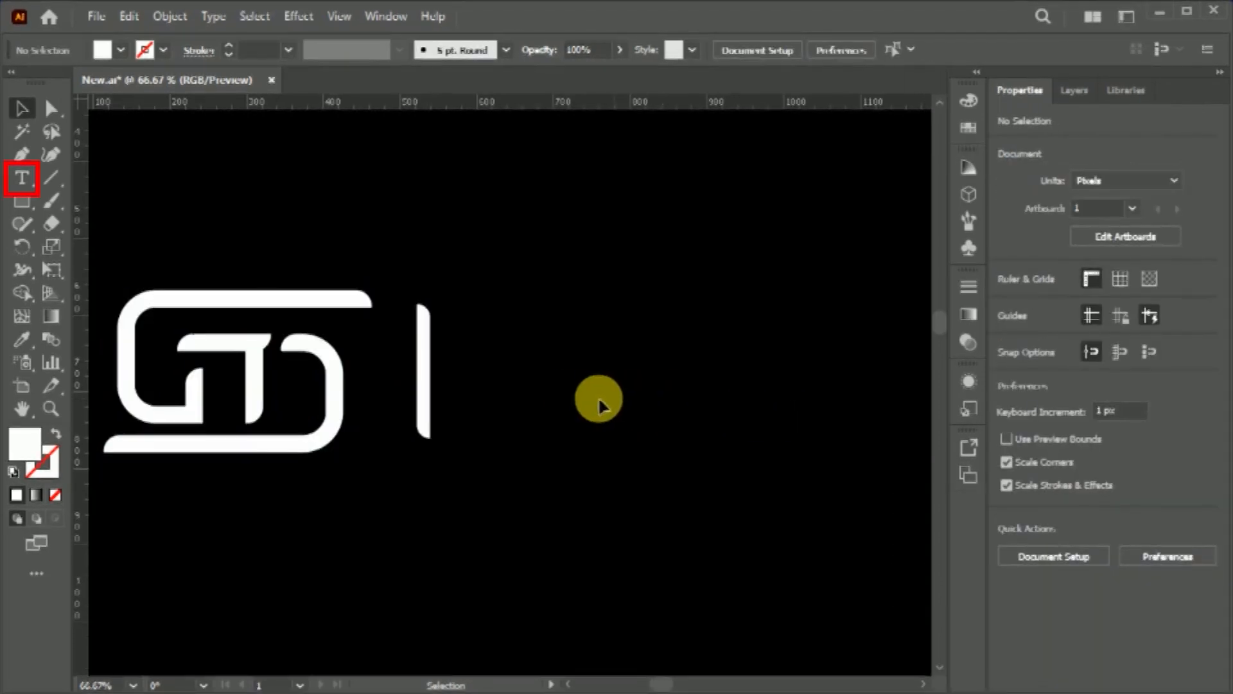
Add the white (#FFFFFF) text "Goyal Technology Department" on three lines to the right of the bar
click(475, 313)
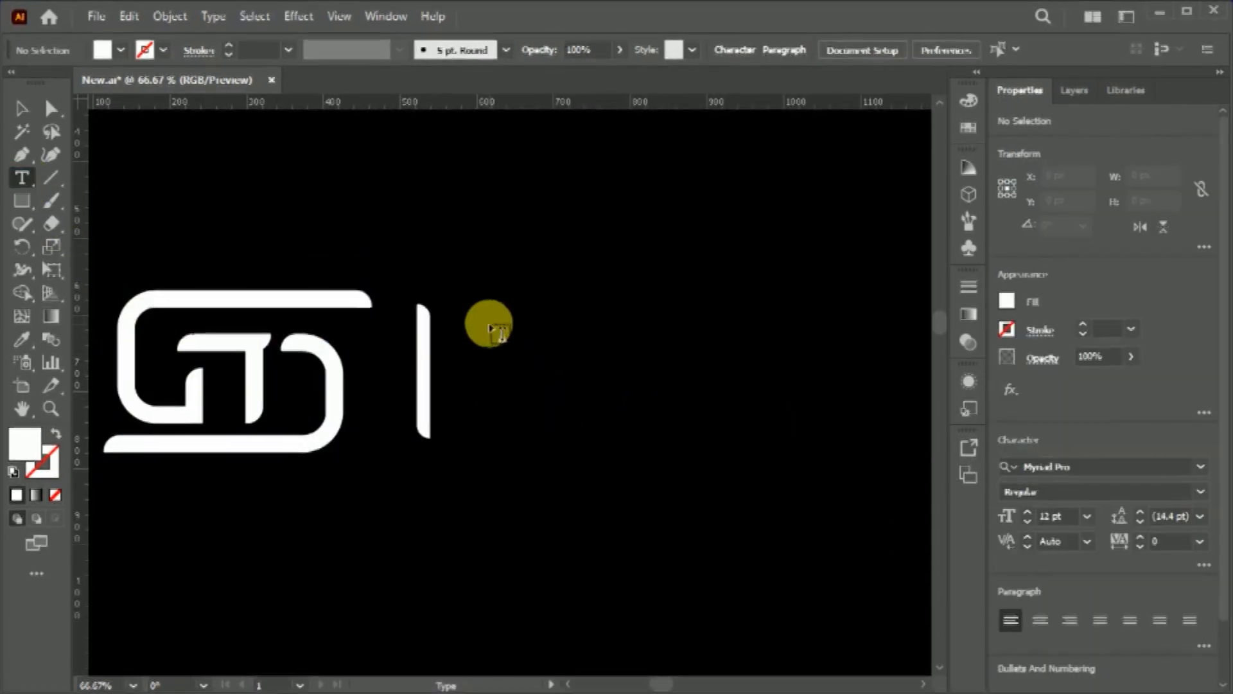
double_click(35, 442)
text(ffffff)
key(Return)
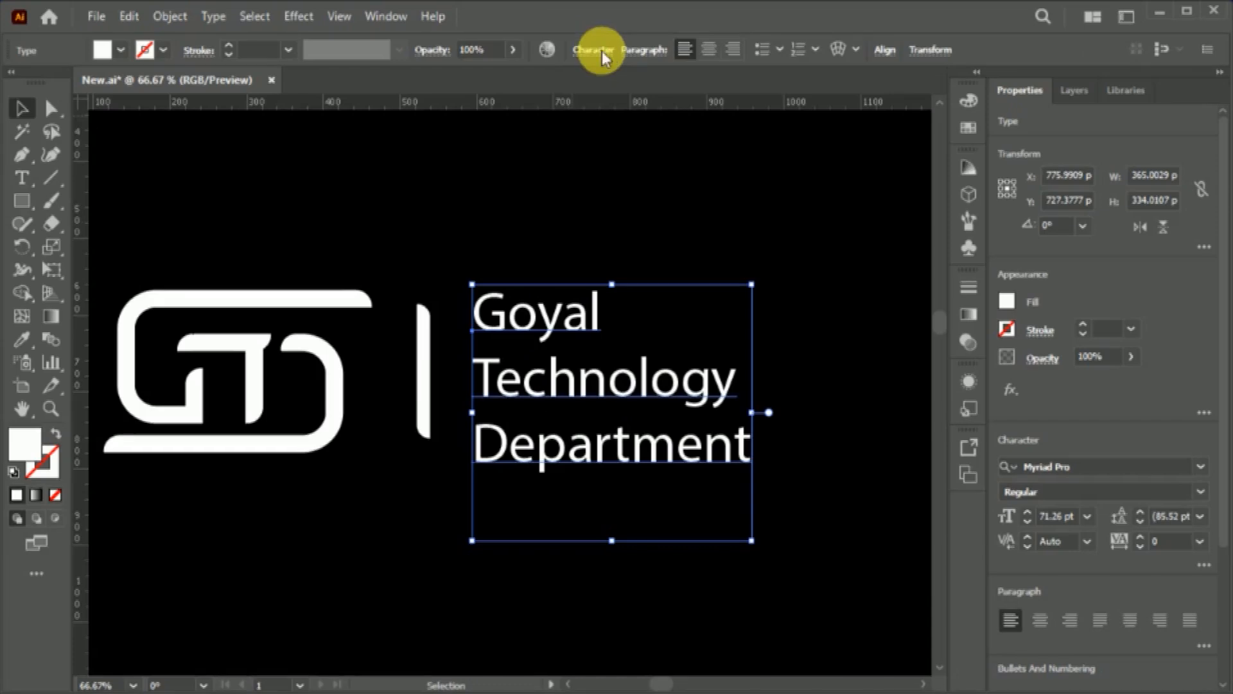
Change the font of the name text to Gilroy-ExtraBold
click(602, 51)
click(599, 80)
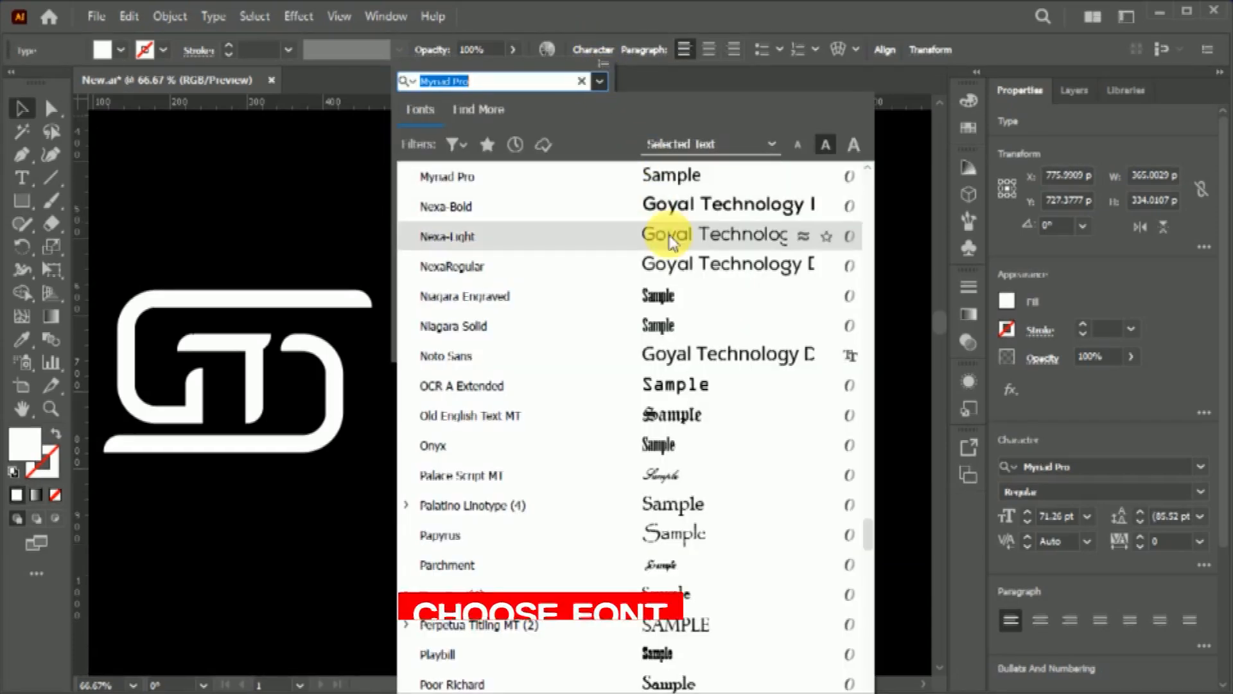
scroll(672, 241, up, 15)
scroll(710, 282, up, 7)
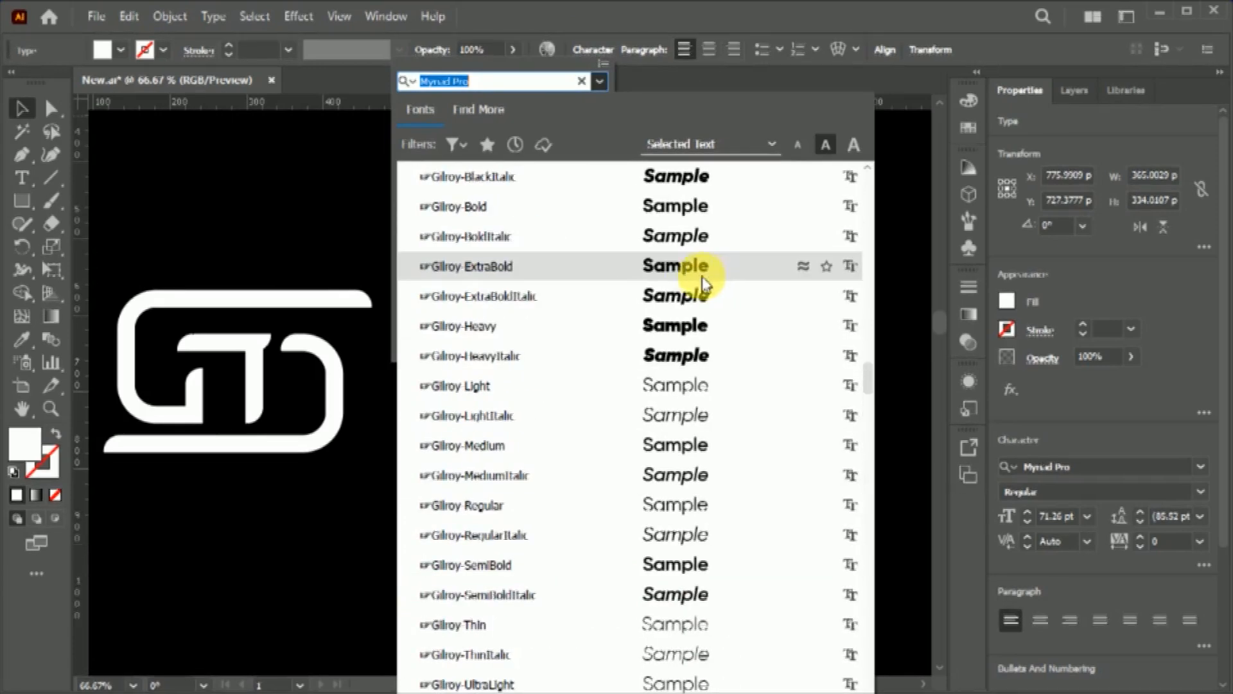
click(691, 279)
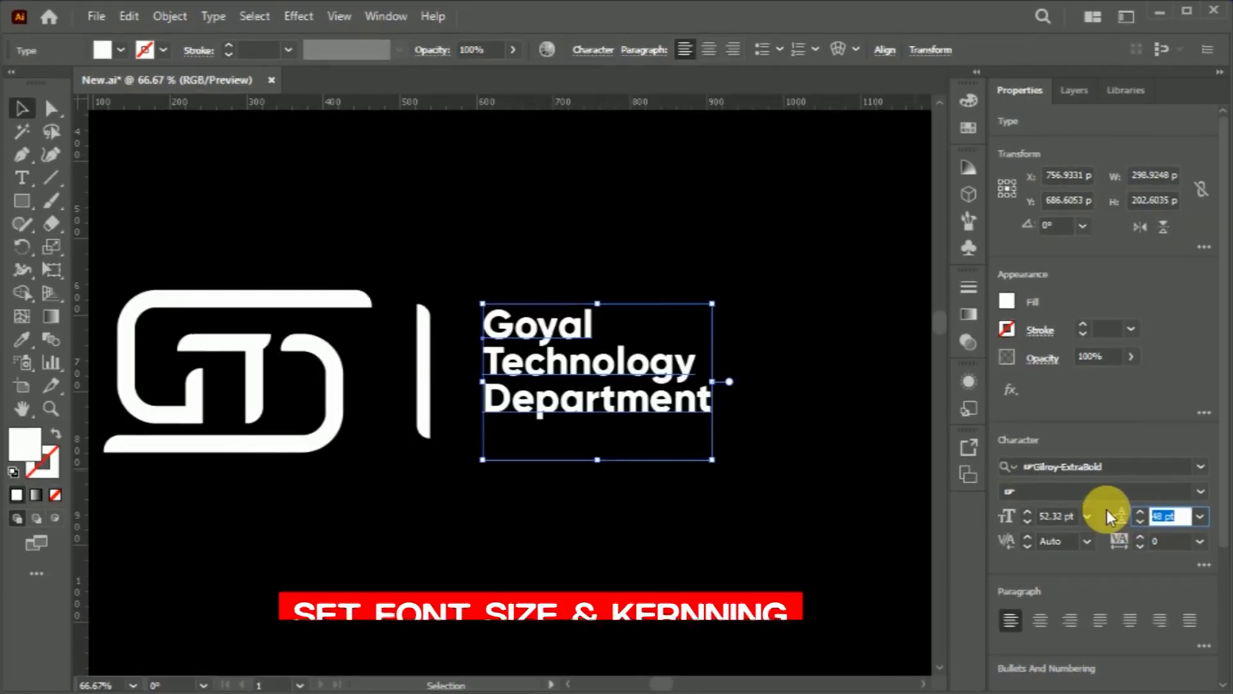
Set the name text's font size to 50 pt and widen its line spacing
text(50)
key(Return)
click(994, 522)
text(50)
key(Return)
Align the vertical centres of the name text and the divider bar
shift+click(423, 411)
click(1160, 470)
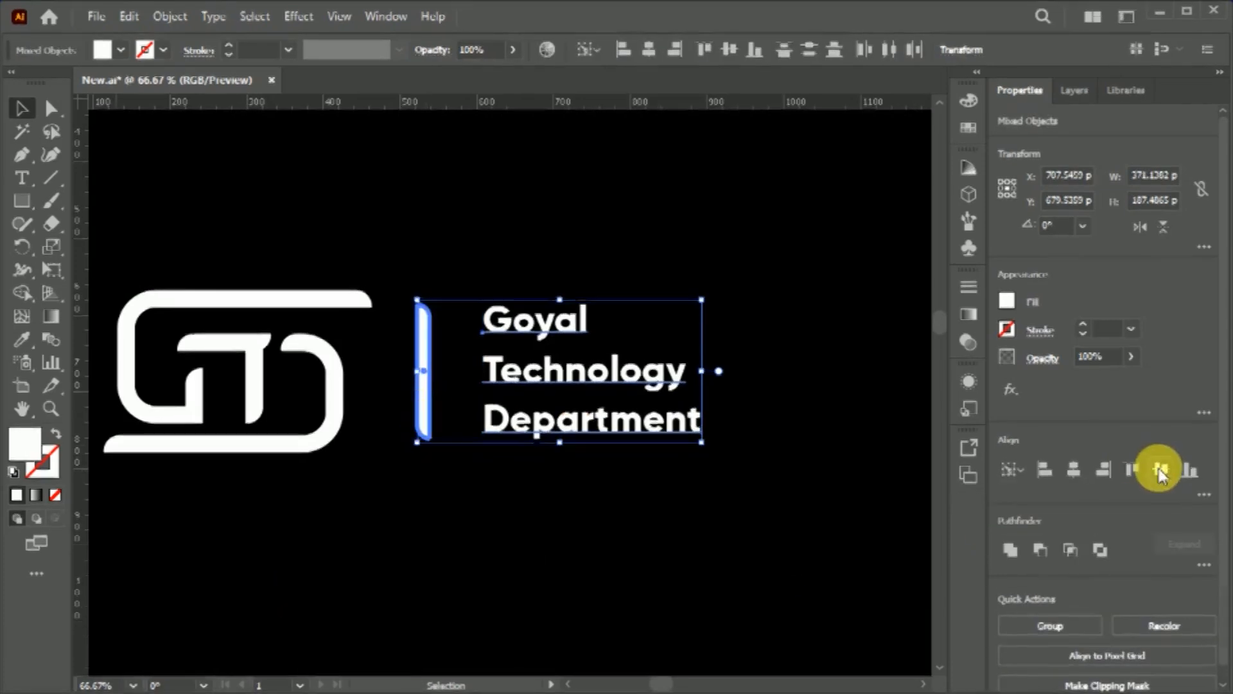
click(718, 451)
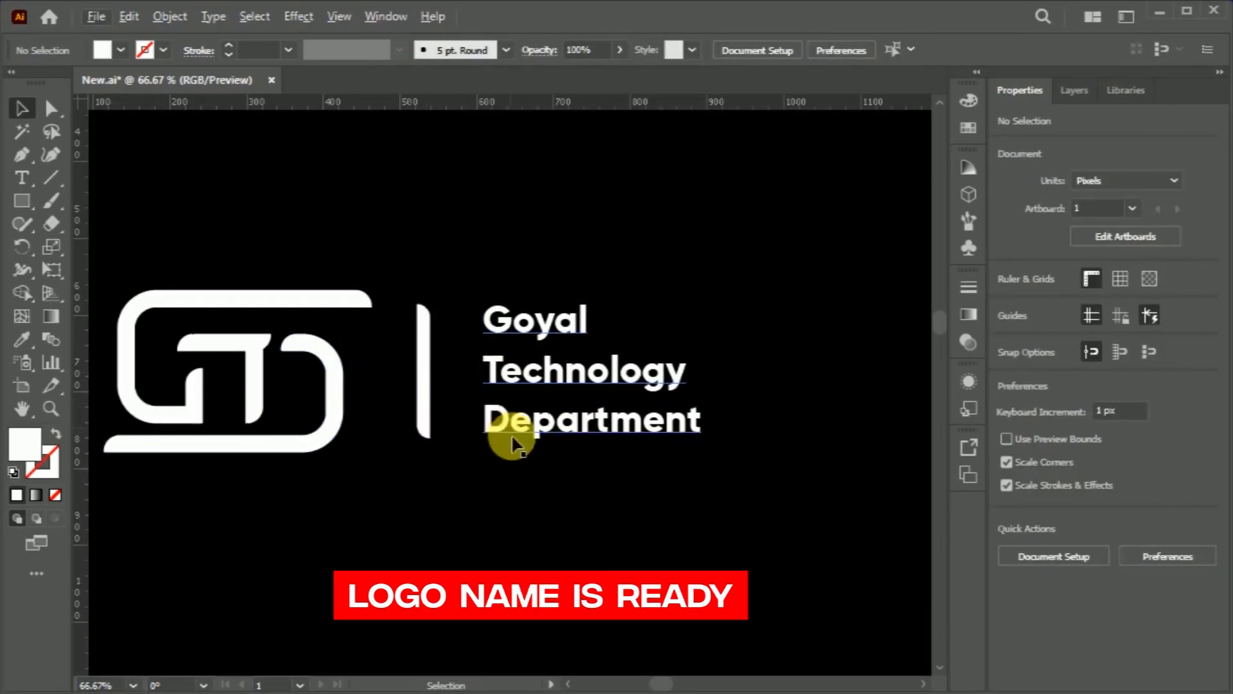
Scale the logo copy, bar and name text down together as one group to about 492 × 133 px in the artboard's left half
scroll(495, 483, down, 2)
drag(654, 409, 324, 491)
drag(598, 427, 448, 409)
click(248, 435)
Draw a white rectangle about 750 × 427 px covering the right half of the artboard beside the logo and name group
key(m)
drag(596, 409, 830, 463)
key(v)
drag(686, 462, 683, 483)
click(607, 283)
drag(607, 283, 617, 260)
Duplicate the logo and name group horizontally onto the white rectangle
click(345, 407)
drag(345, 408, 610, 409)
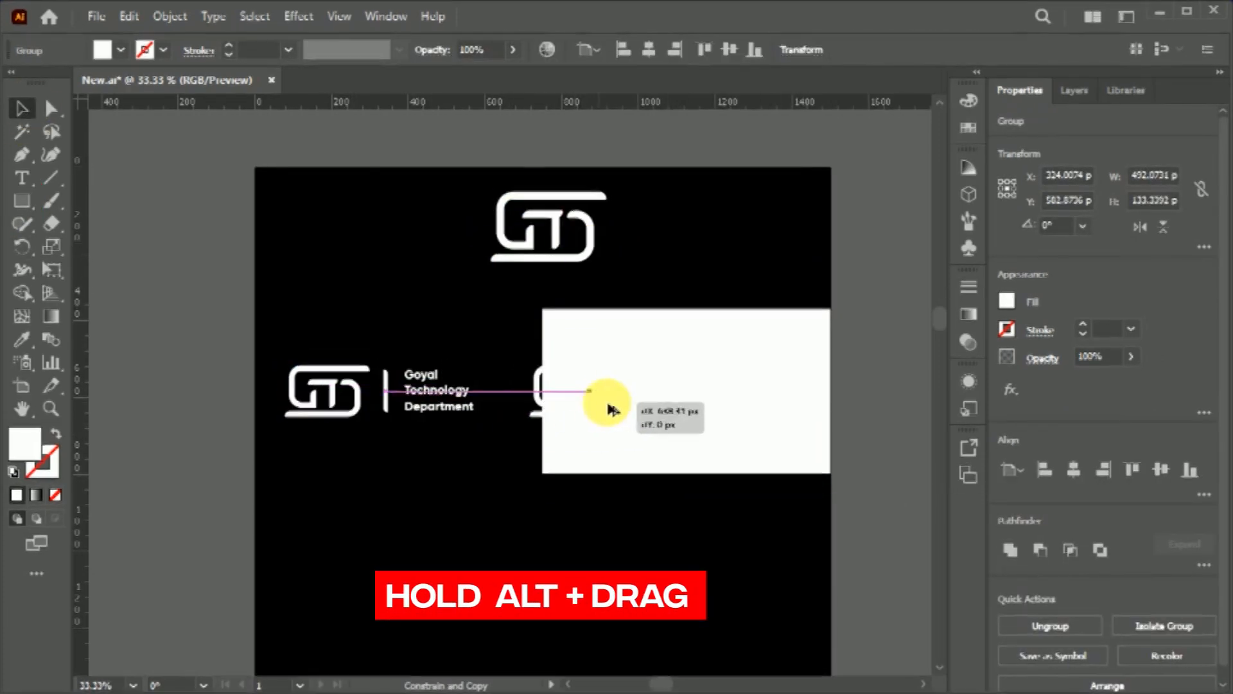
mouse_move(688, 409)
mouse_down()
mouse_move(661, 414)
mouse_move(674, 425)
mouse_up()
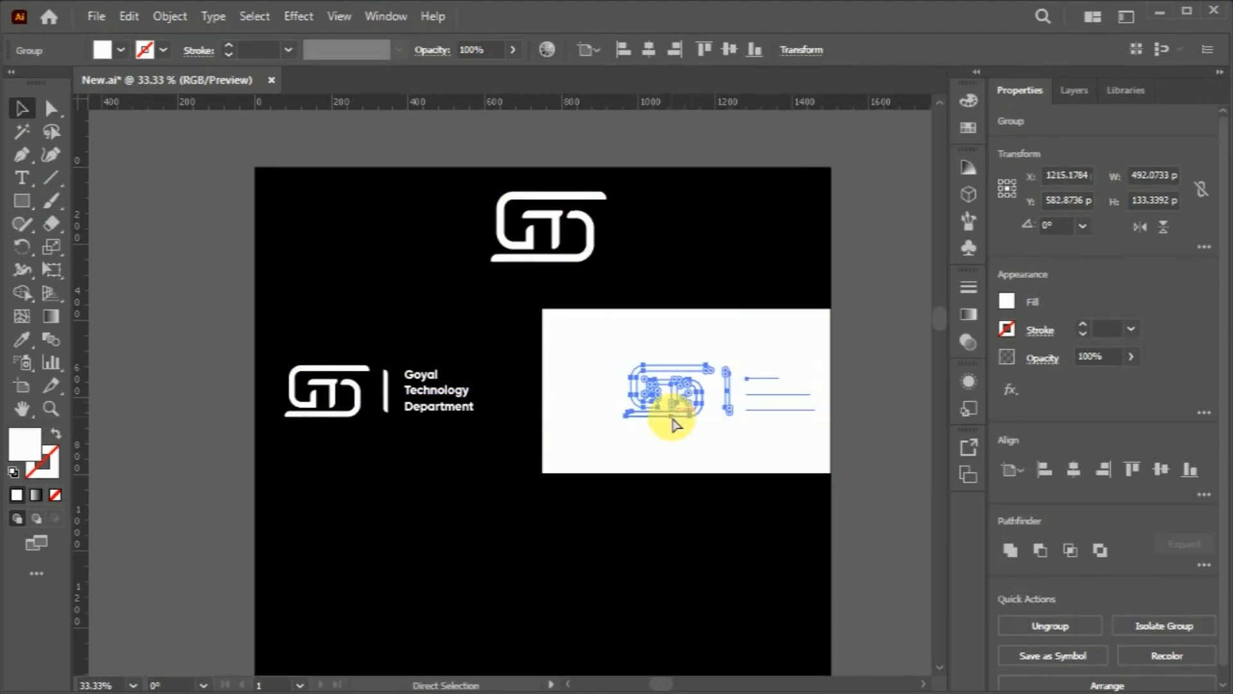
Fill the logo and name group on the white rectangle with black (#000000)
double_click(24, 445)
click(679, 583)
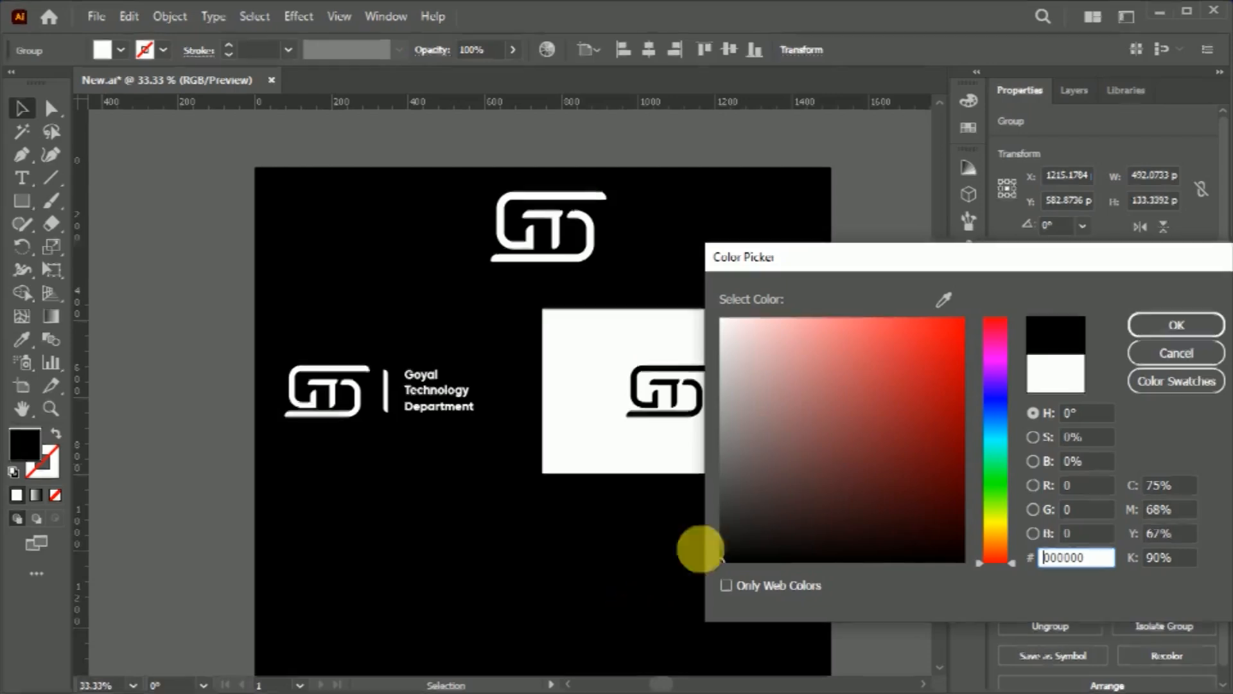
click(1155, 334)
click(899, 341)
Duplicate the white rectangle with its black logo group to the artboard's left half, directly below the first version
scroll(942, 322, down, 4)
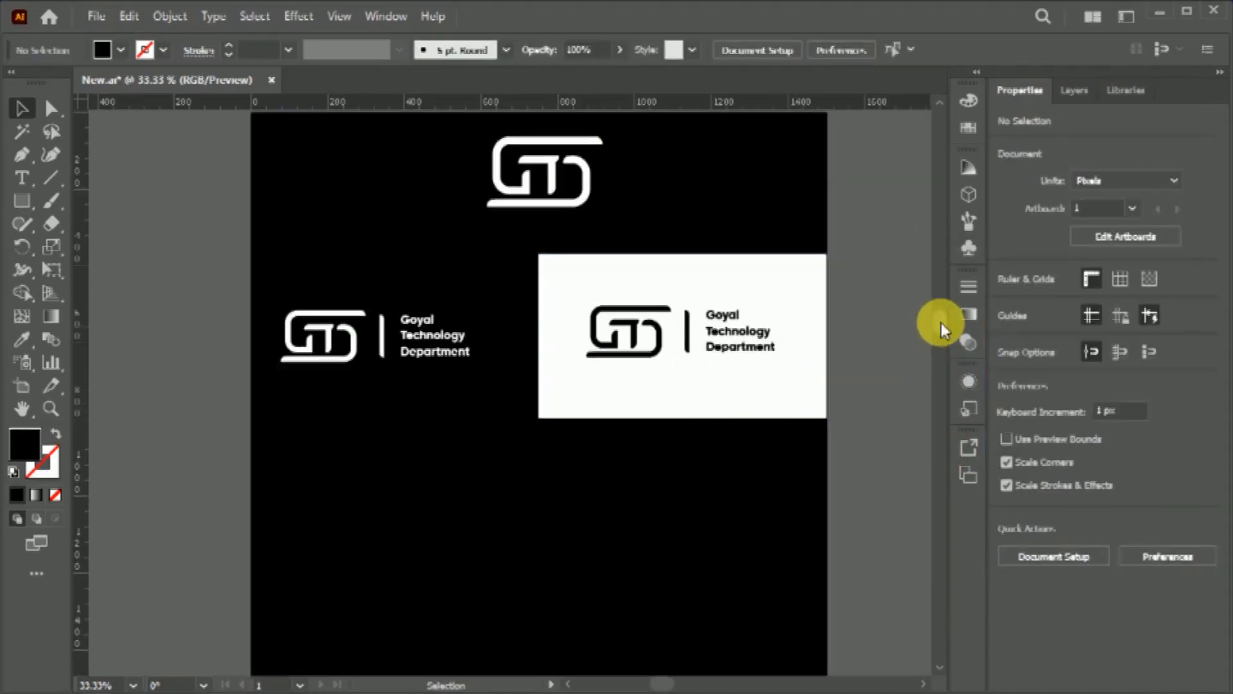
drag(691, 294, 376, 385)
click(160, 424)
Fill the duplicated lower-left rectangle with bright orange
click(283, 373)
double_click(13, 428)
click(967, 341)
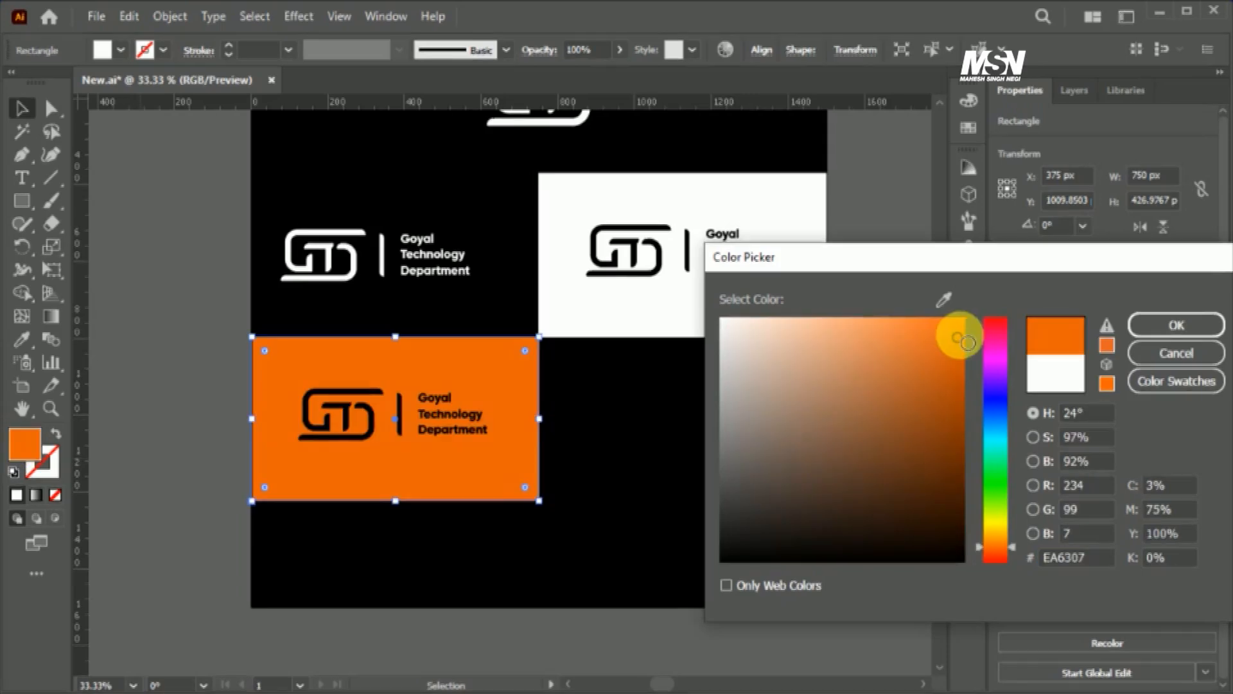
click(1157, 325)
Fill the logo and name group on the orange rectangle with white
click(334, 415)
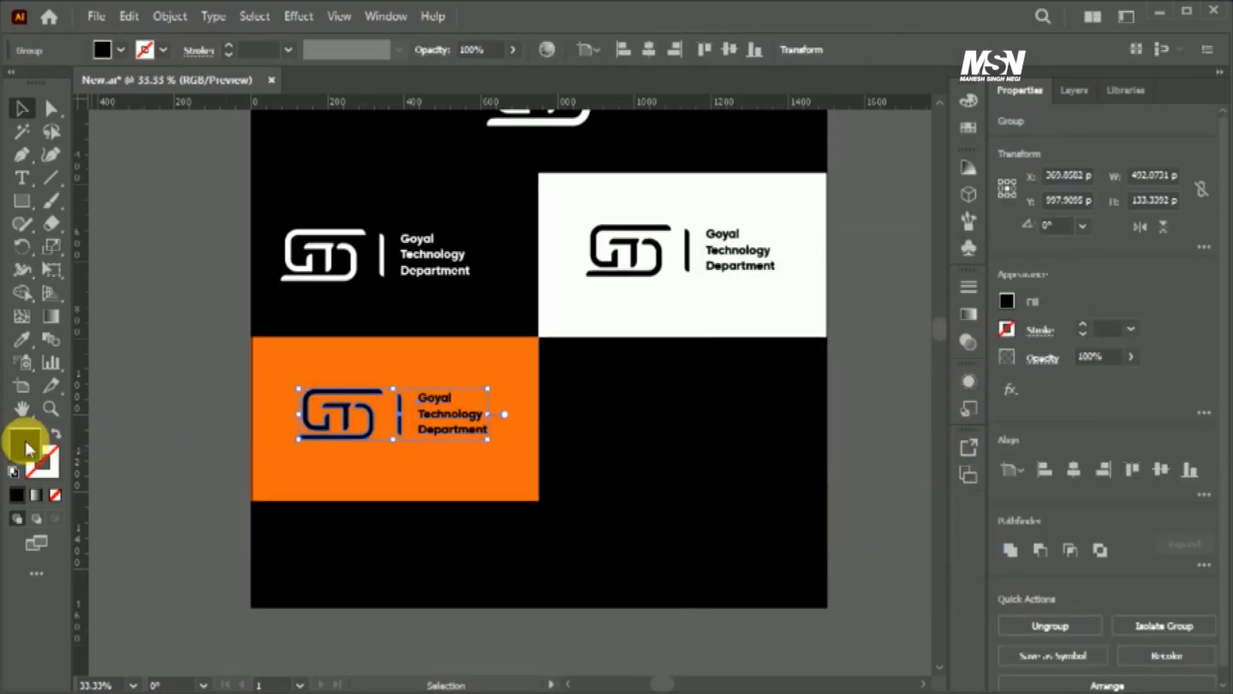
double_click(24, 438)
click(783, 337)
click(766, 313)
click(1176, 325)
click(896, 464)
Shorten the artboard so its lower edge meets the bottom of the orange rectangle
click(23, 385)
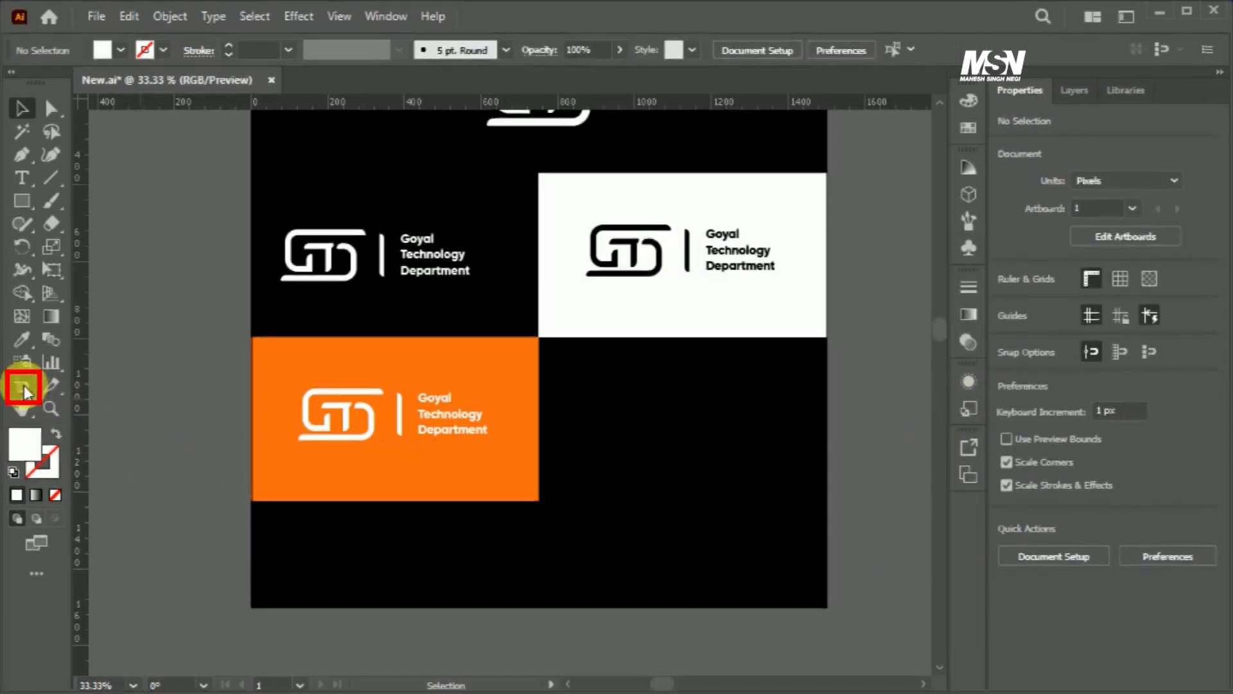
drag(539, 609, 539, 502)
drag(943, 329, 943, 318)
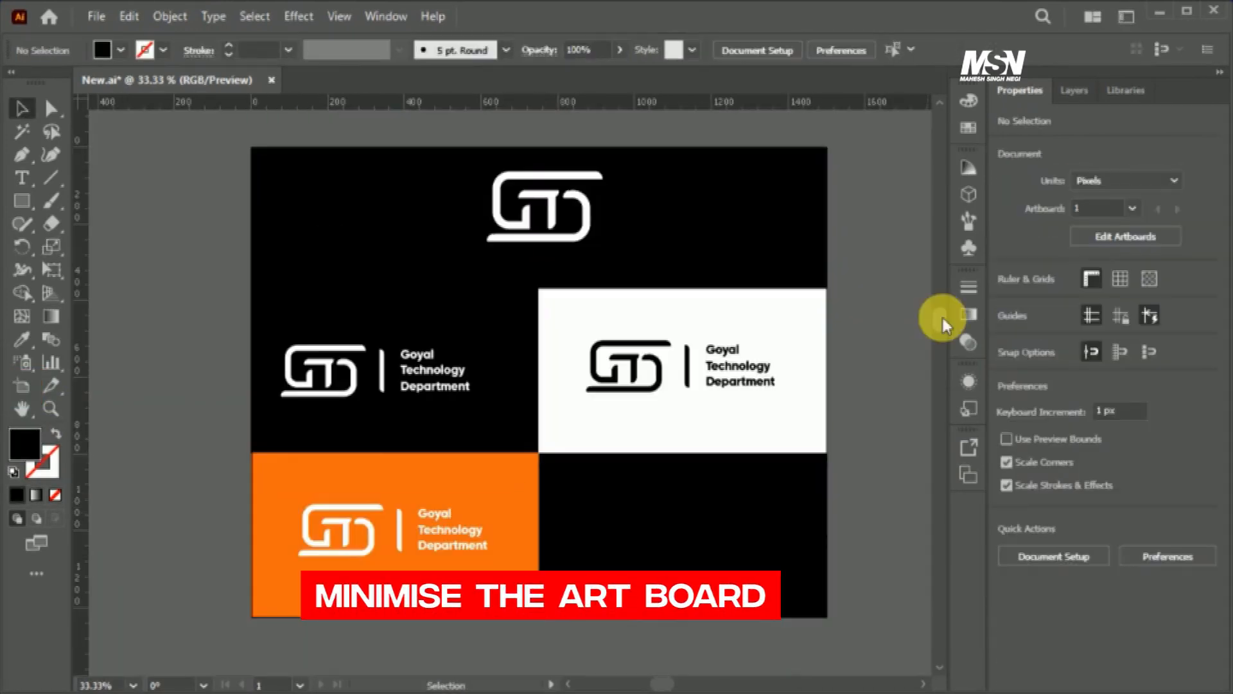
Duplicate the white rectangle into the empty lower-right quarter and paste the gold-on-navy logo mockup, scaled down, over the duplicate
drag(628, 435, 633, 615)
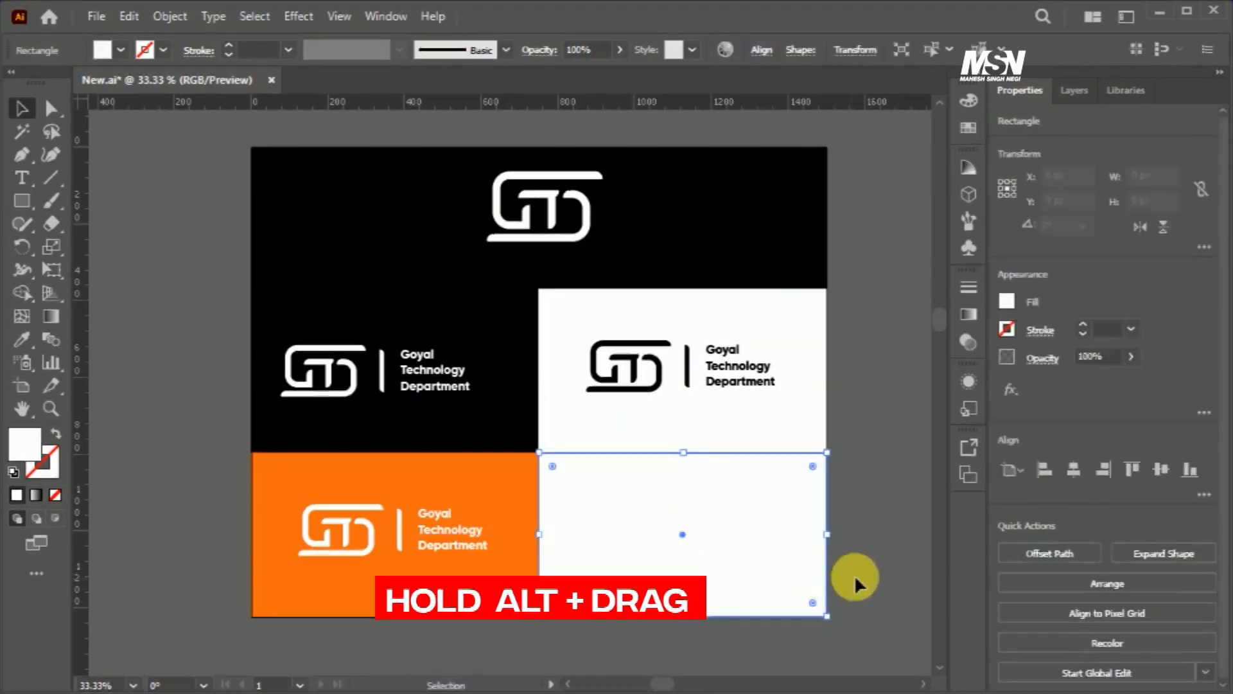
click(862, 569)
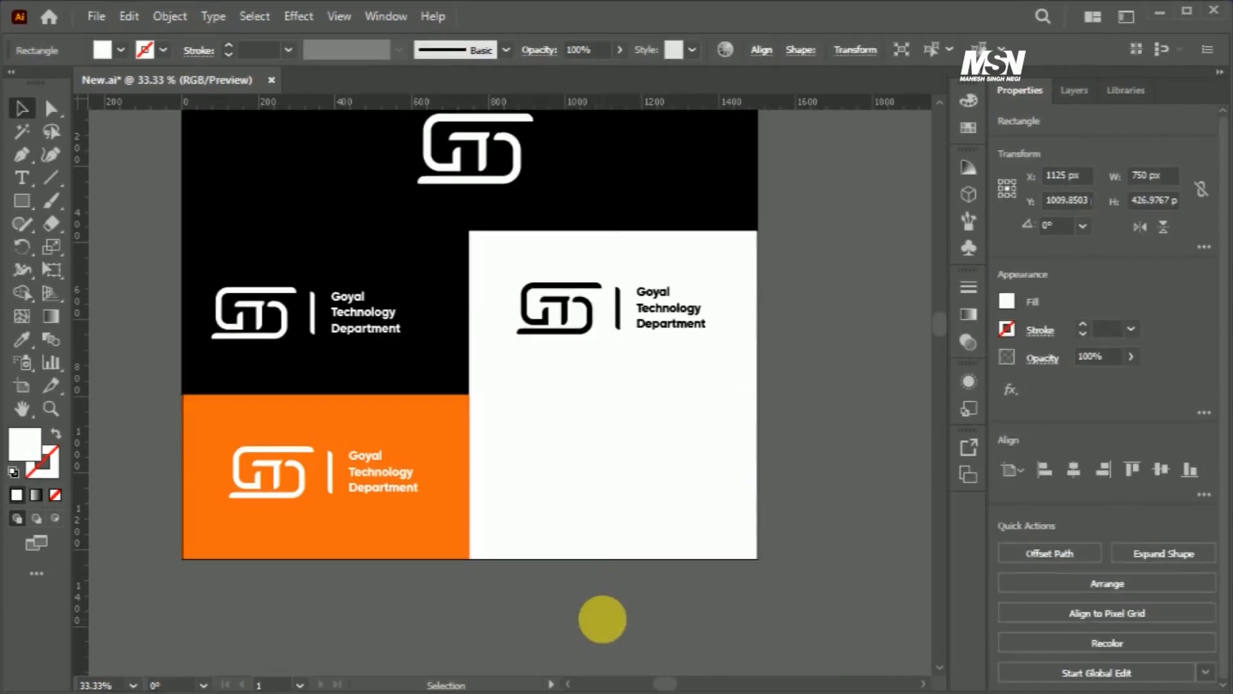
key(ctrl+v)
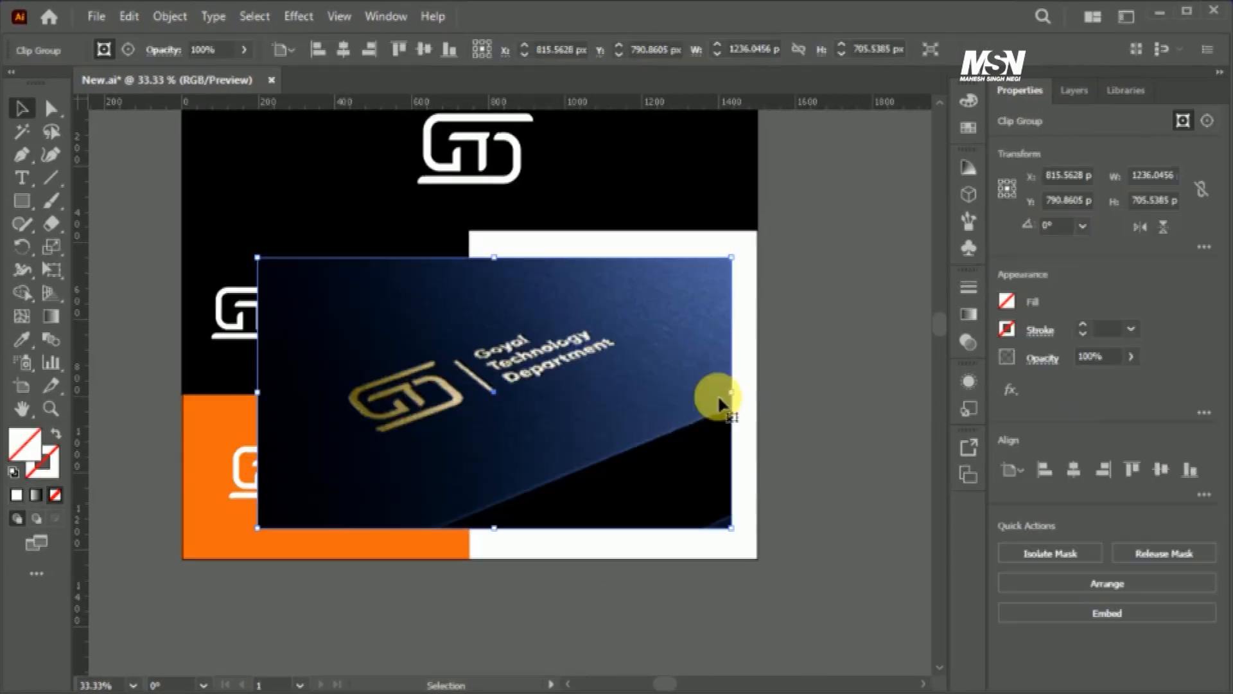
click(665, 606)
drag(676, 451, 775, 518)
drag(830, 460, 758, 496)
drag(726, 505, 789, 531)
Bring the lower-right white rectangle to the front and use it as a clipping mask for the mockup image
click(480, 500)
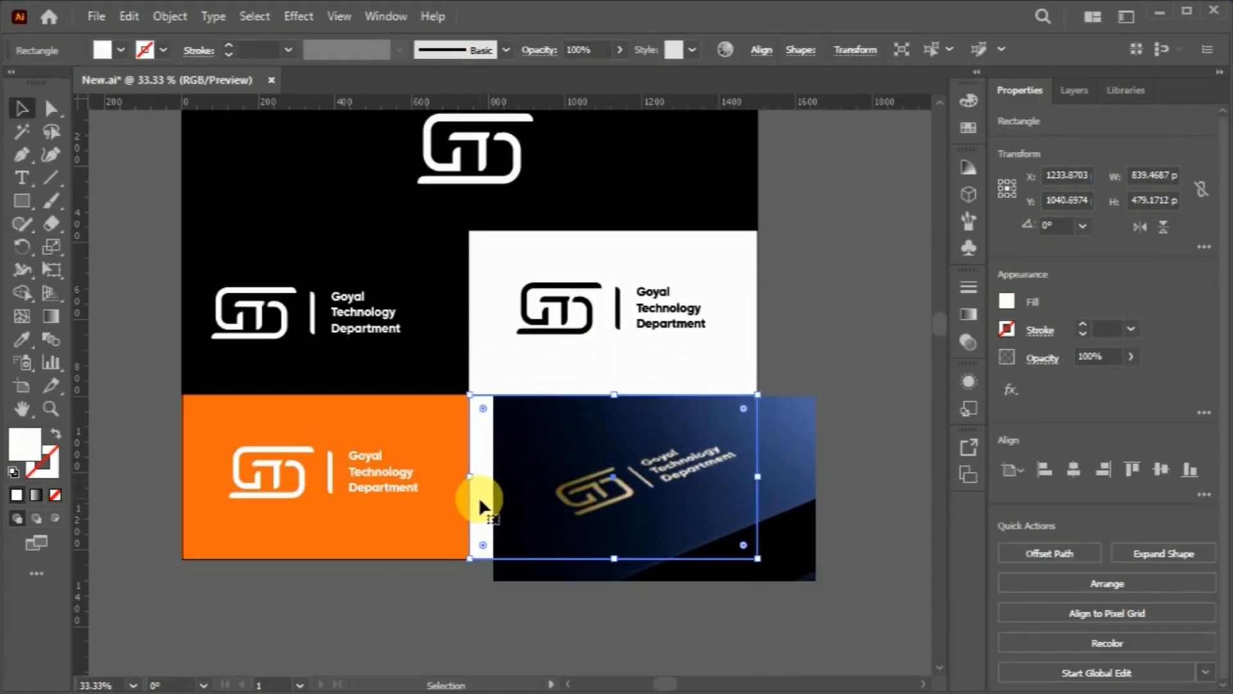
key(ctrl+shift+bracketright)
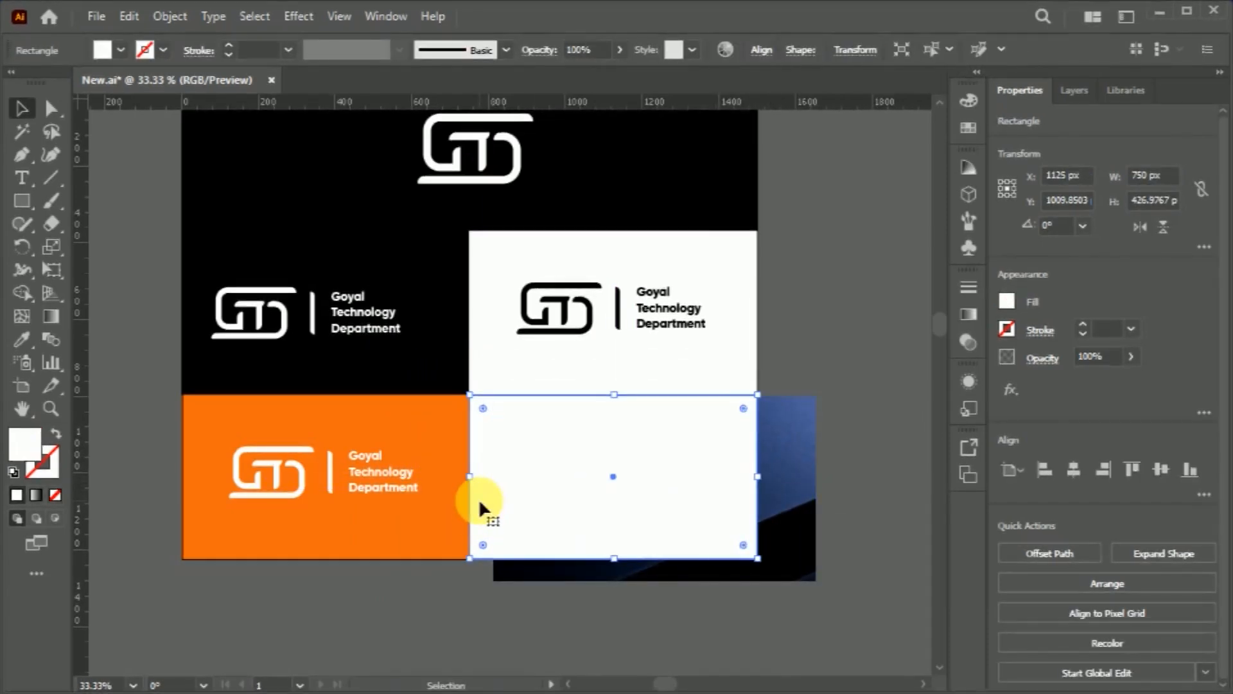
shift+click(803, 531)
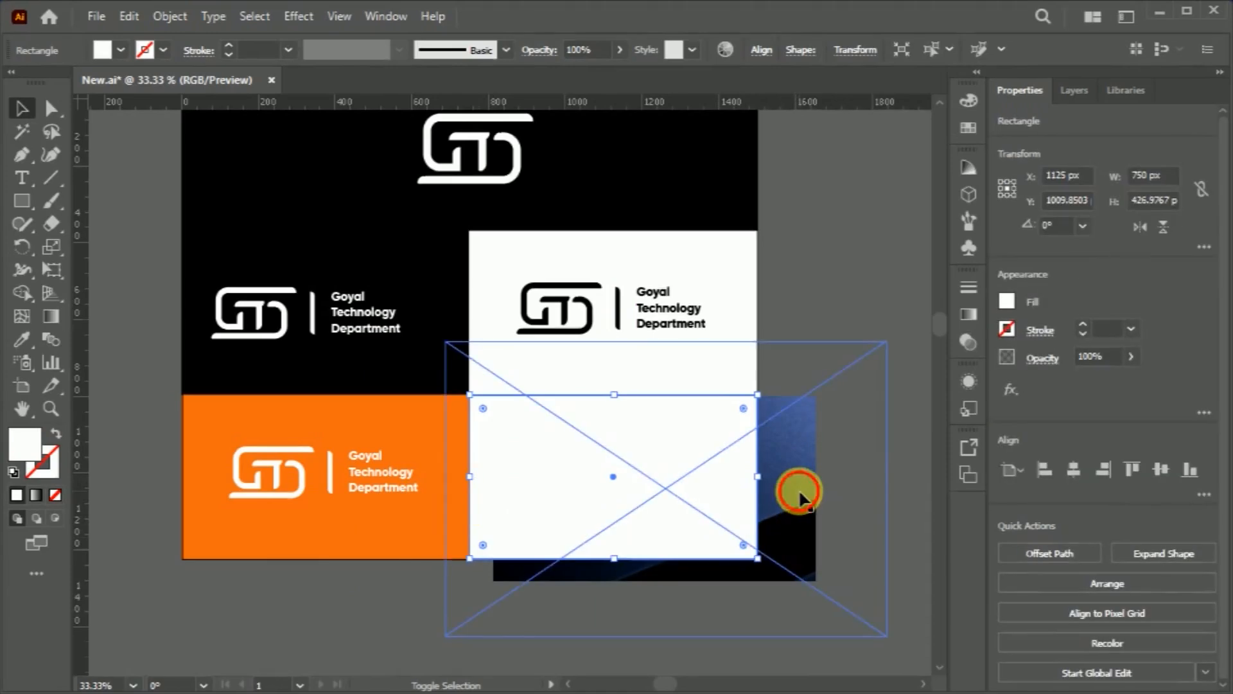
right_click(790, 411)
click(858, 668)
Reposition and resize the mockup image inside its mask so the gold logo sits centred in the quarter
double_click(646, 488)
drag(673, 525, 648, 516)
drag(791, 478, 806, 484)
drag(771, 503, 761, 506)
click(101, 124)
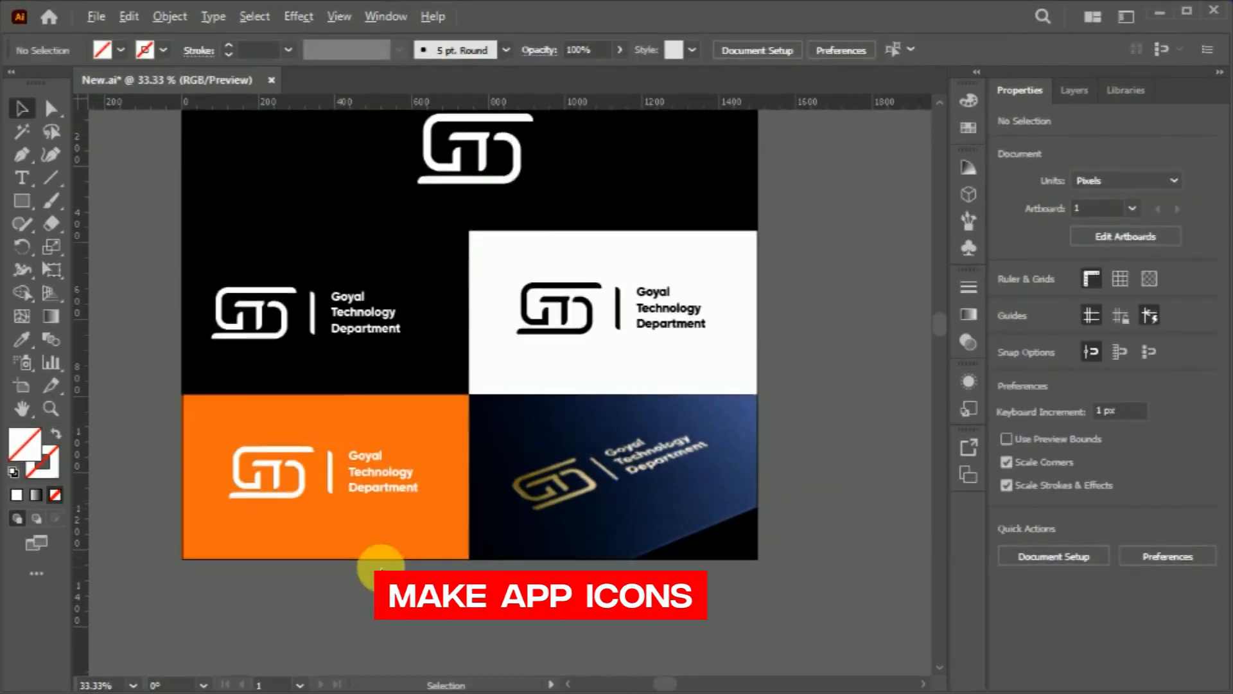
Duplicate the artboard together with its artwork directly to the right of the original
scroll(380, 568, down, 2)
click(22, 386)
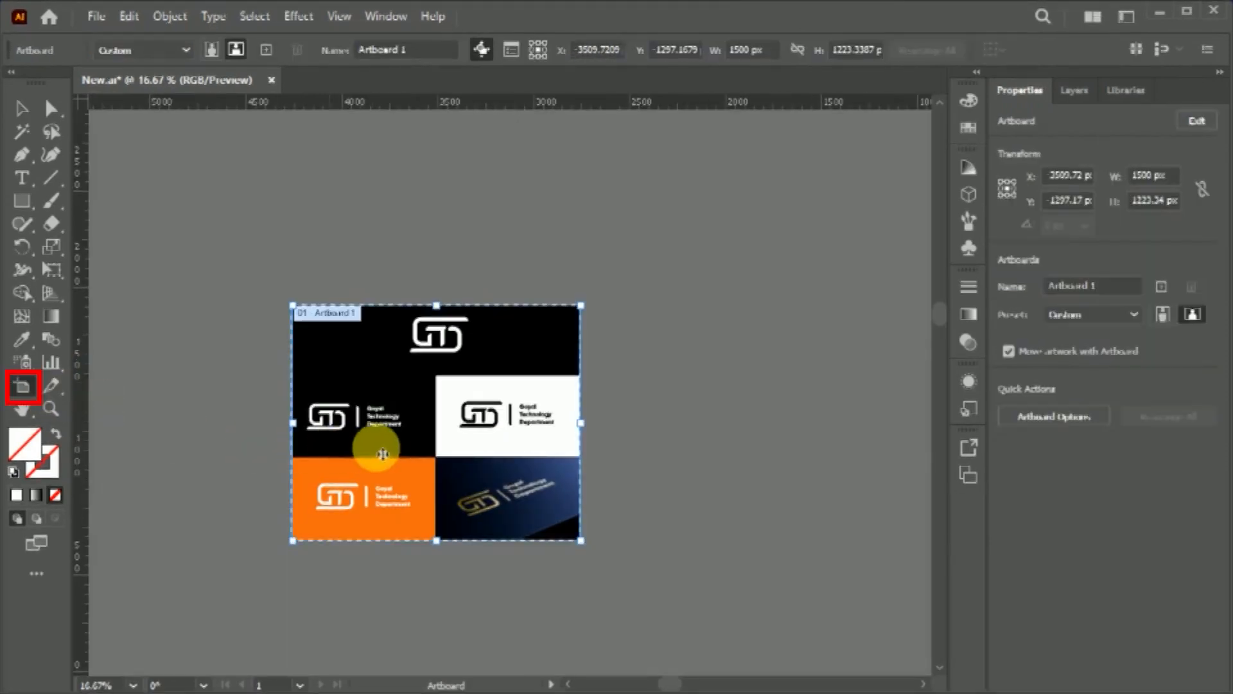
drag(437, 450, 743, 458)
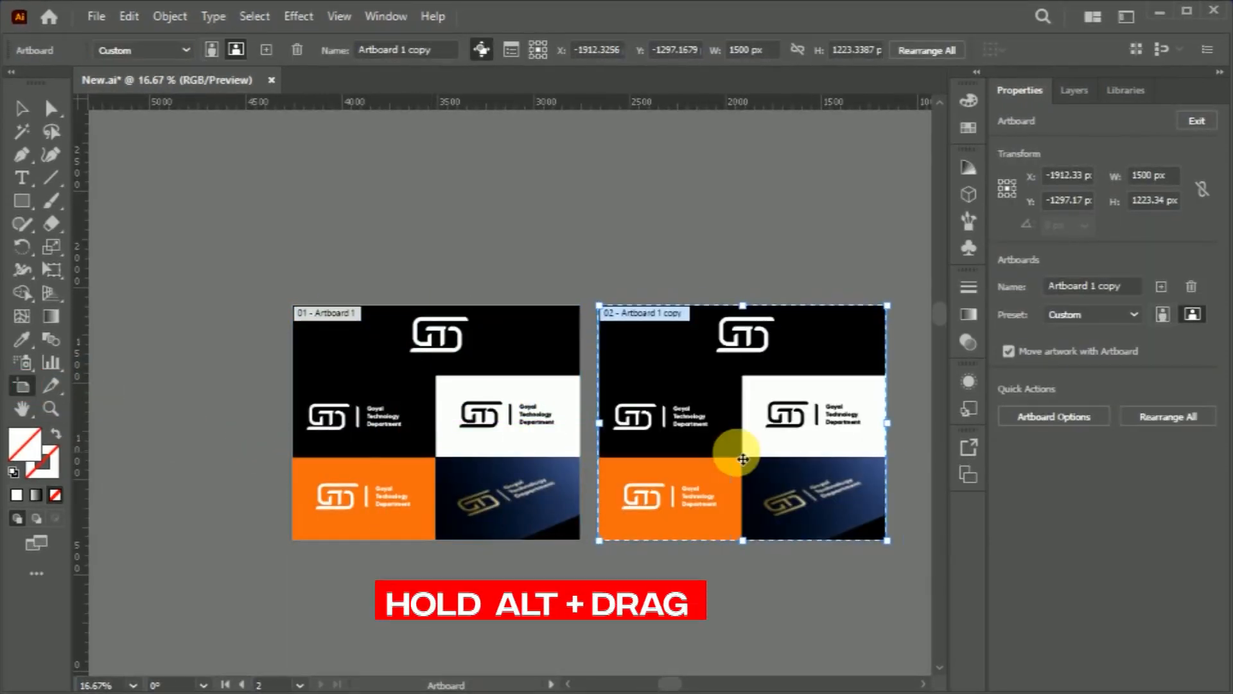
scroll(908, 473, up, 1)
click(20, 111)
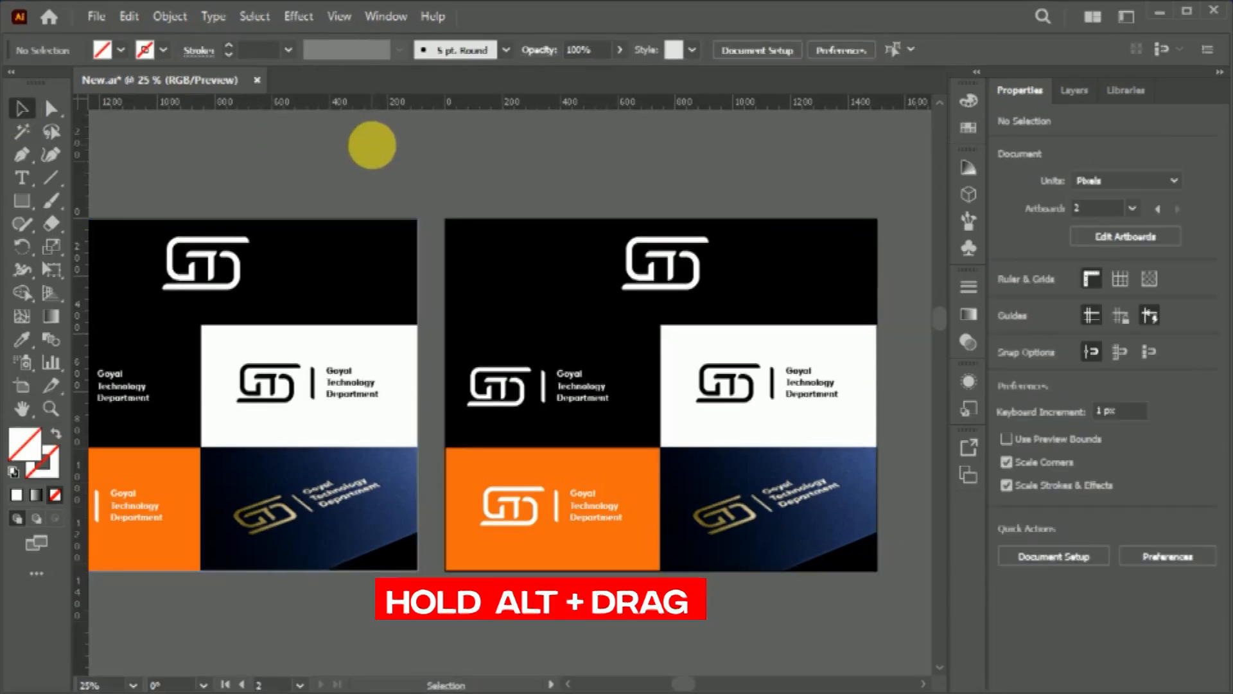
Delete all logos and panels from the duplicated artboard, keeping only its black background
click(518, 321)
drag(436, 249, 884, 535)
key(Delete)
Copy the white GTD monogram from the first artboard to the second artboard's upper-left area and scale it down
drag(217, 270, 556, 291)
drag(554, 290, 572, 311)
click(582, 288)
drag(585, 316, 543, 296)
click(338, 198)
Draw a white-outlined rounded rectangle about 282 × 258 px around the small monogram as an app icon frame
click(23, 203)
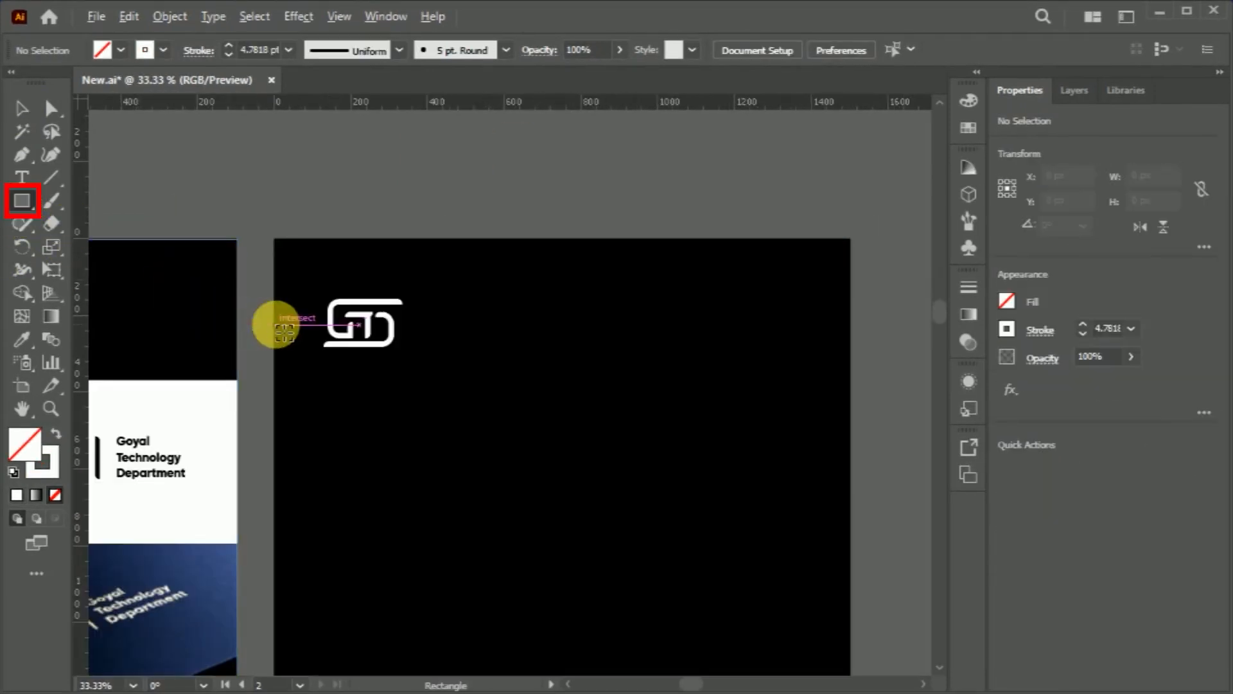
scroll(275, 325, up, 1)
drag(351, 267, 487, 387)
click(20, 108)
click(294, 172)
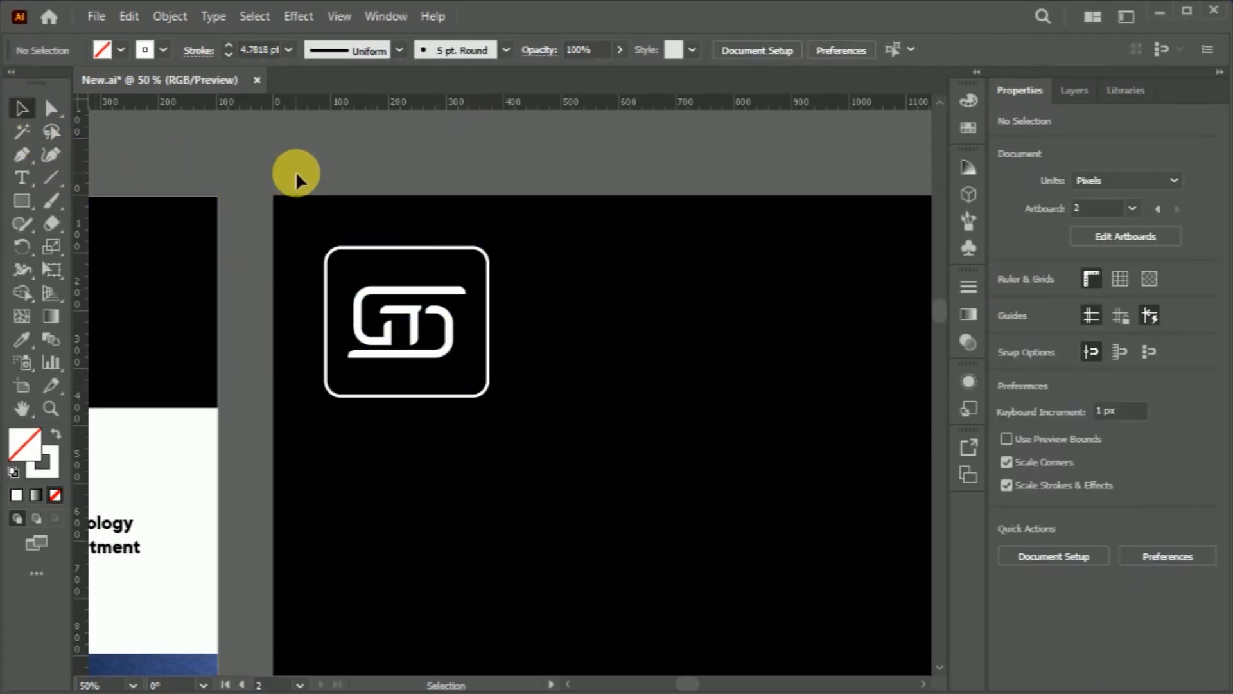
Duplicate the outlined app icon to its right on the second artboard
scroll(377, 381, down, 1)
drag(293, 244, 569, 371)
click(577, 331)
scroll(577, 331, up, 1)
click(605, 352)
Swap fill and stroke on the second icon's rounded rectangle to make it solid white without an outline
click(560, 376)
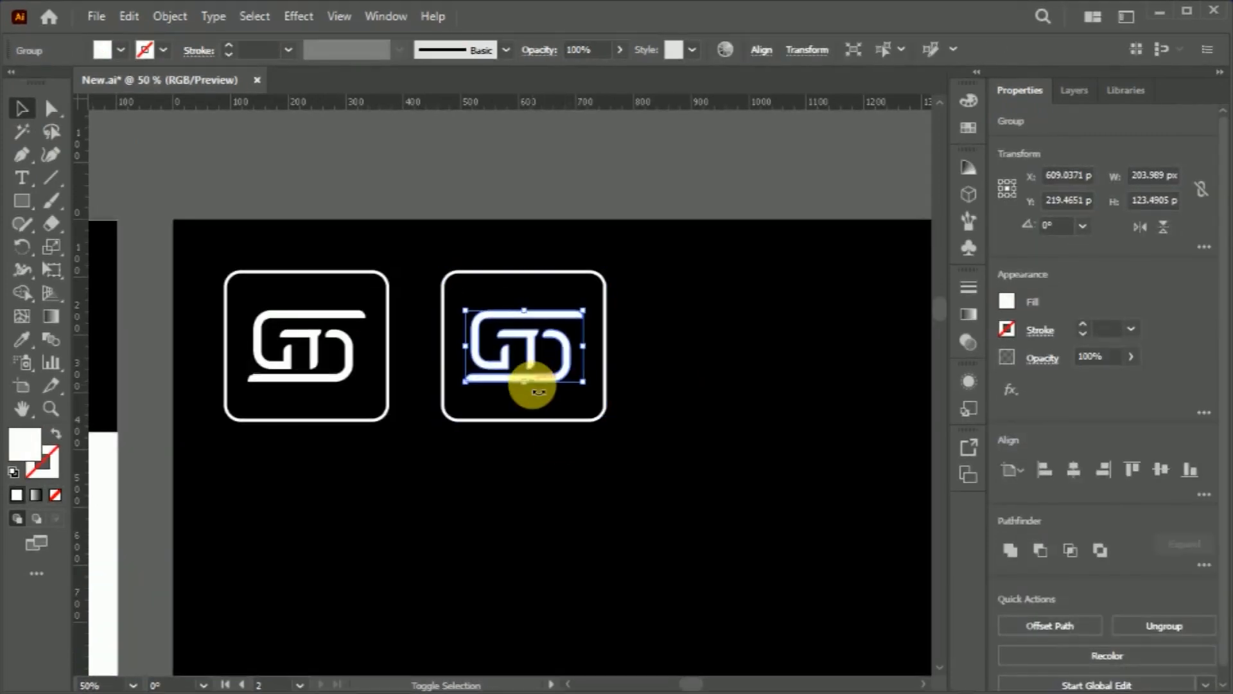
click(449, 418)
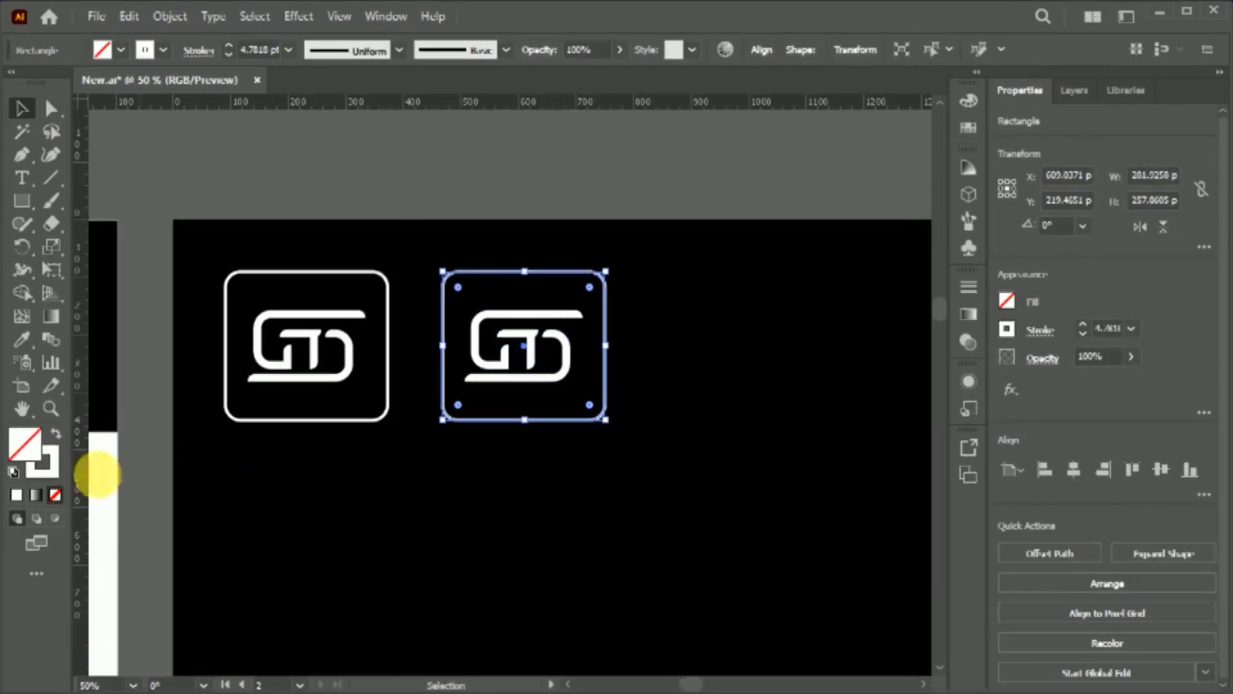
click(56, 434)
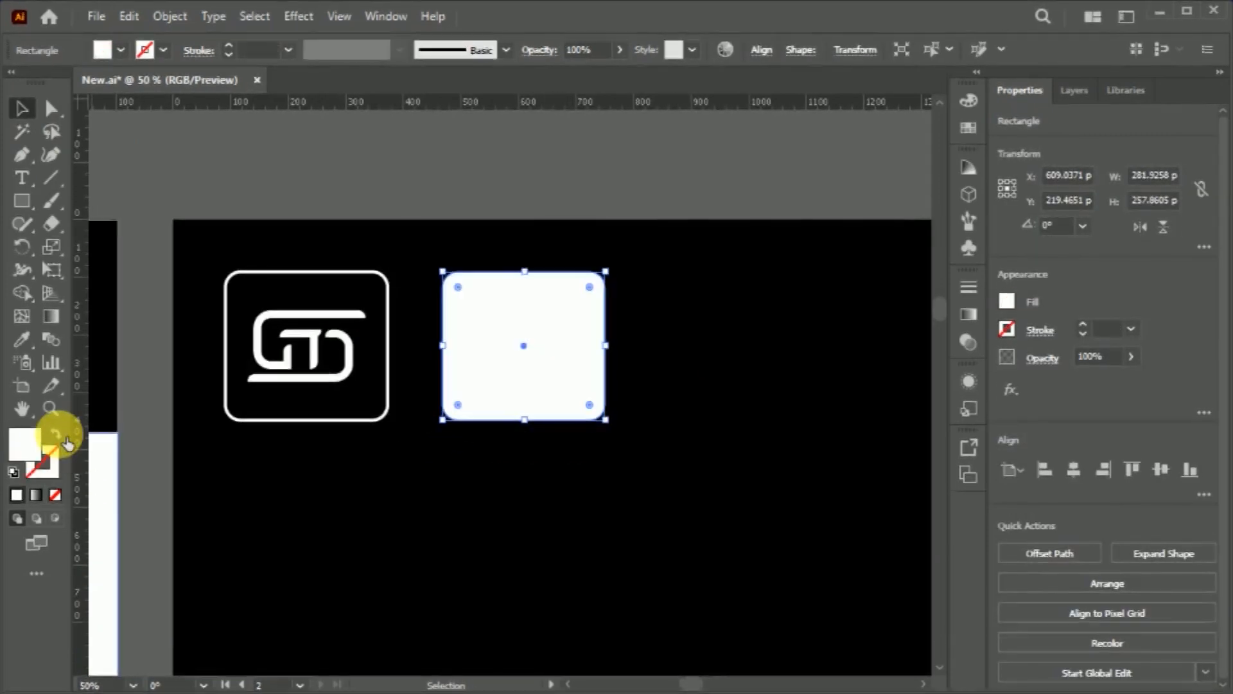
click(406, 462)
Fill the monogram on the white app icon with black (#000000)
click(531, 353)
double_click(25, 445)
drag(769, 431, 627, 638)
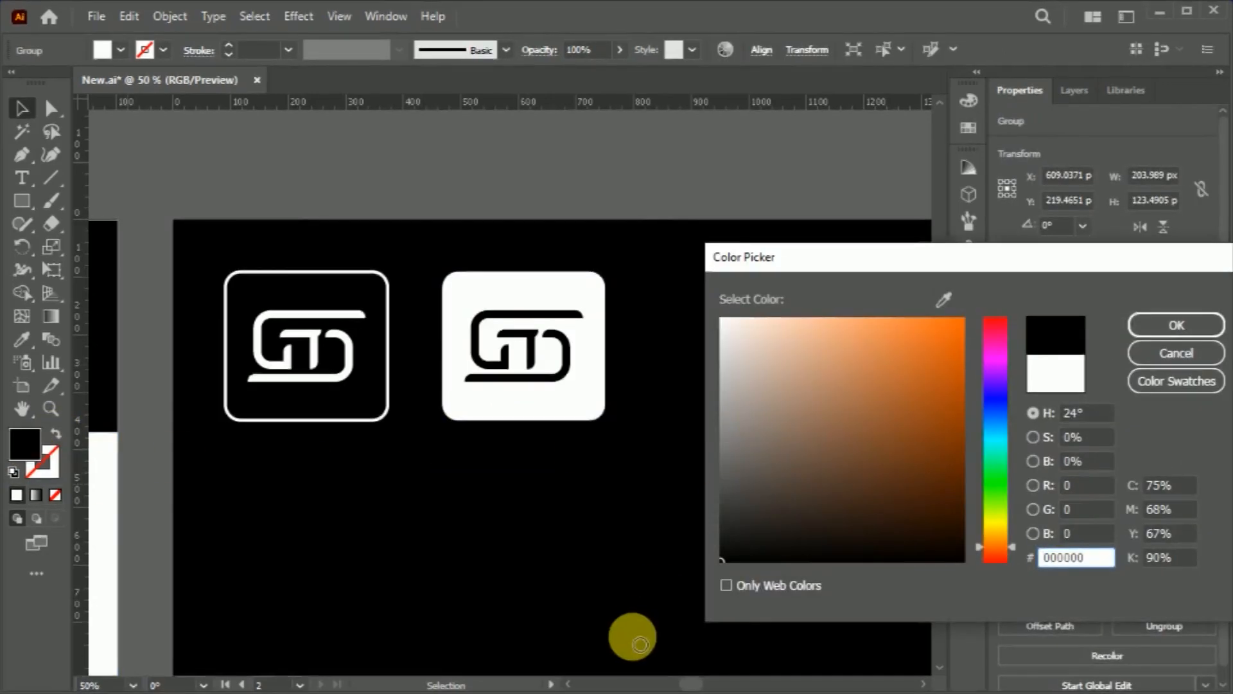
click(1156, 325)
click(777, 445)
Duplicate the white icon to its right and fill the copy's rounded rectangle with the first artboard's orange
drag(745, 448, 662, 400)
scroll(490, 432, down, 1)
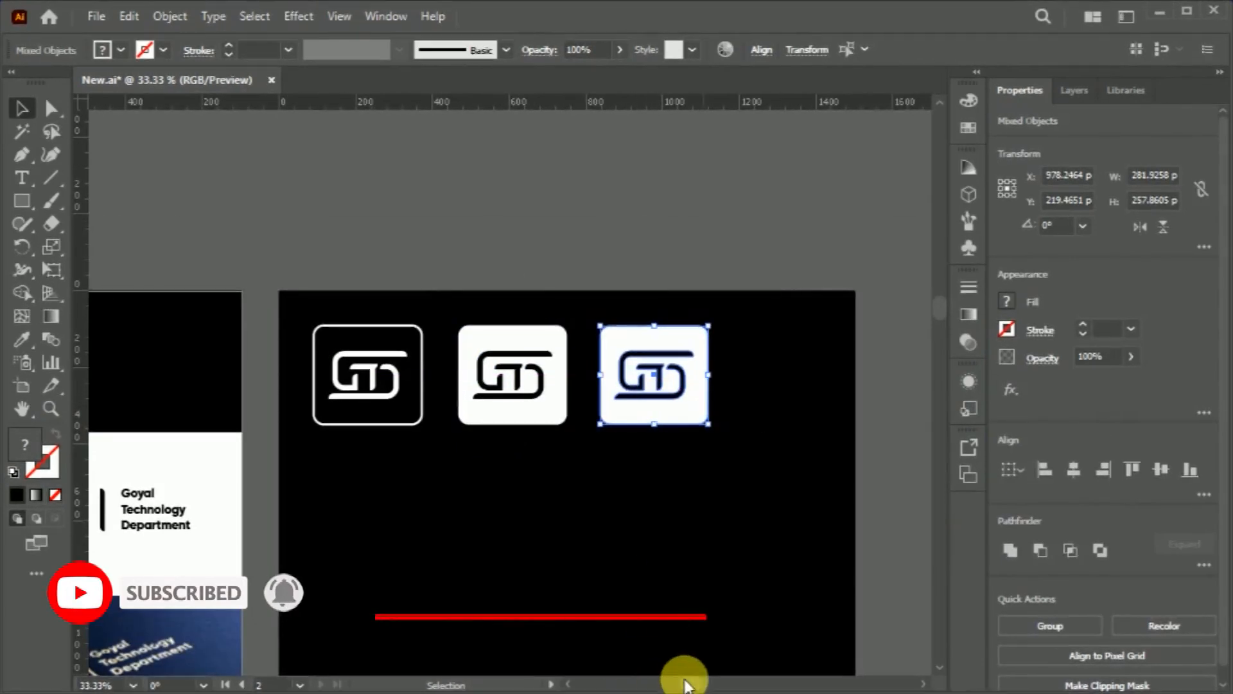
scroll(674, 674, left, 3)
scroll(641, 424, down, 1)
click(768, 411)
click(174, 580)
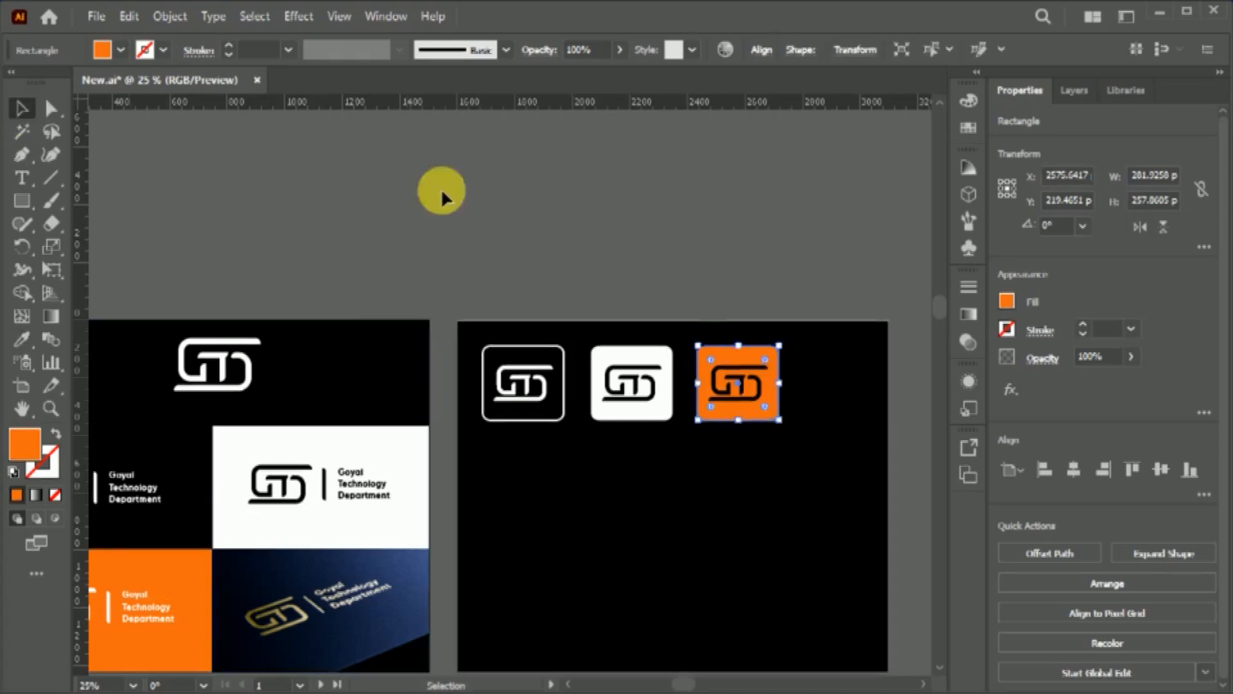
Fill the monogram on the orange app icon with white
scroll(872, 429, up, 1)
click(690, 388)
double_click(24, 443)
drag(771, 360, 674, 255)
click(1178, 326)
click(587, 233)
Duplicate the orange app icon to its right as the fourth icon in the row
scroll(578, 352, down, 1)
scroll(611, 362, up, 1)
drag(790, 347, 654, 426)
drag(697, 394, 830, 395)
Move the four app icons into an evenly spaced row centred across the width of the second artboard
drag(908, 482, 411, 366)
drag(671, 378, 665, 377)
drag(751, 495, 547, 393)
drag(669, 379, 657, 379)
drag(586, 494, 816, 397)
drag(692, 378, 681, 377)
drag(753, 453, 813, 387)
drag(822, 384, 806, 384)
drag(900, 469, 431, 372)
click(733, 361)
Fill the fourth icon's rounded rectangle with the yellow-to-red linear gradient preset and adjust its colour stops
click(746, 330)
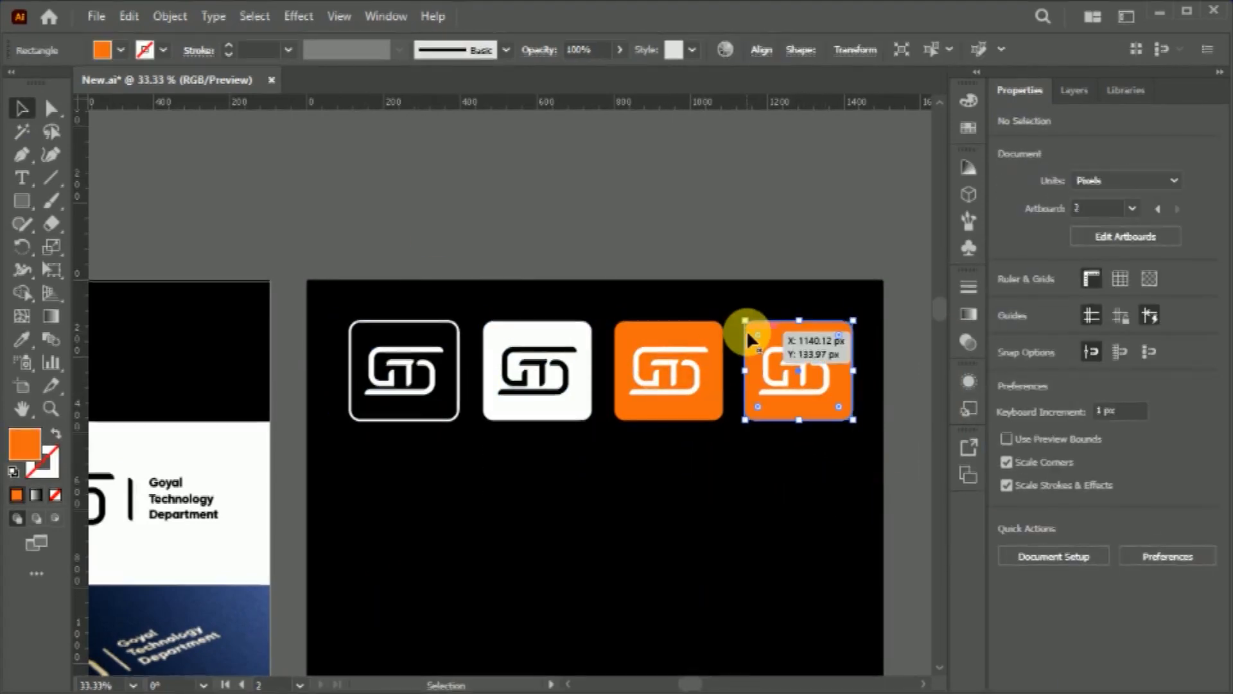
click(972, 316)
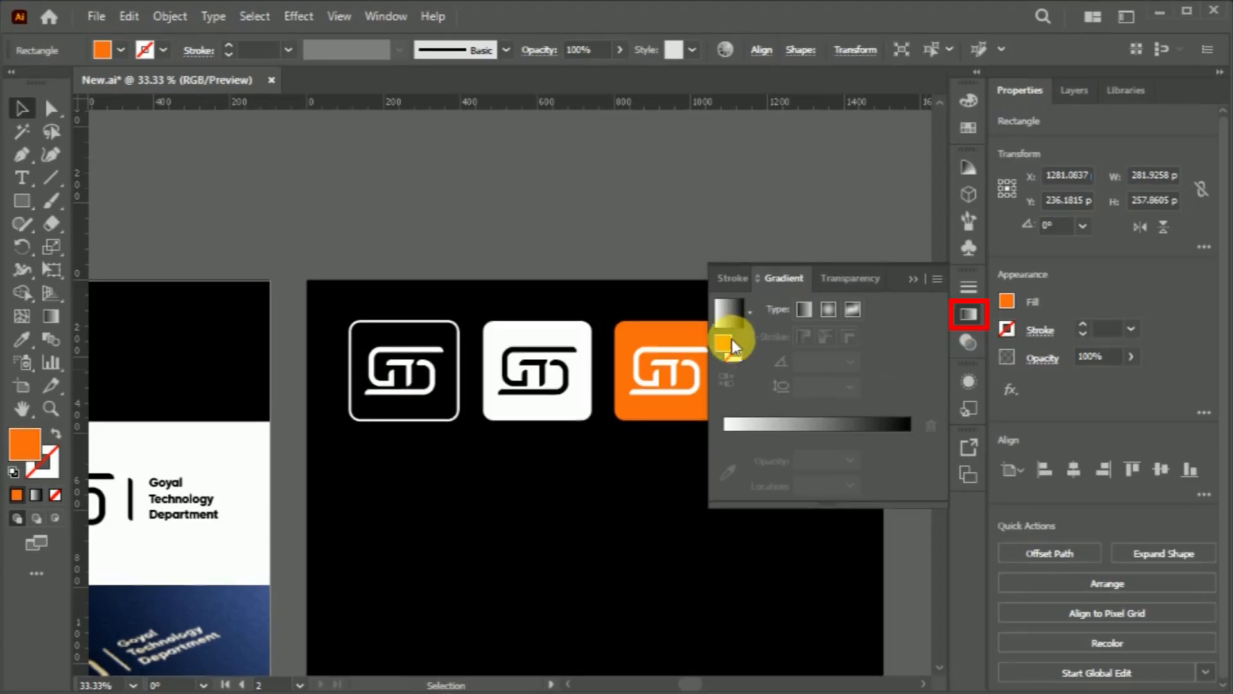
click(749, 313)
click(648, 380)
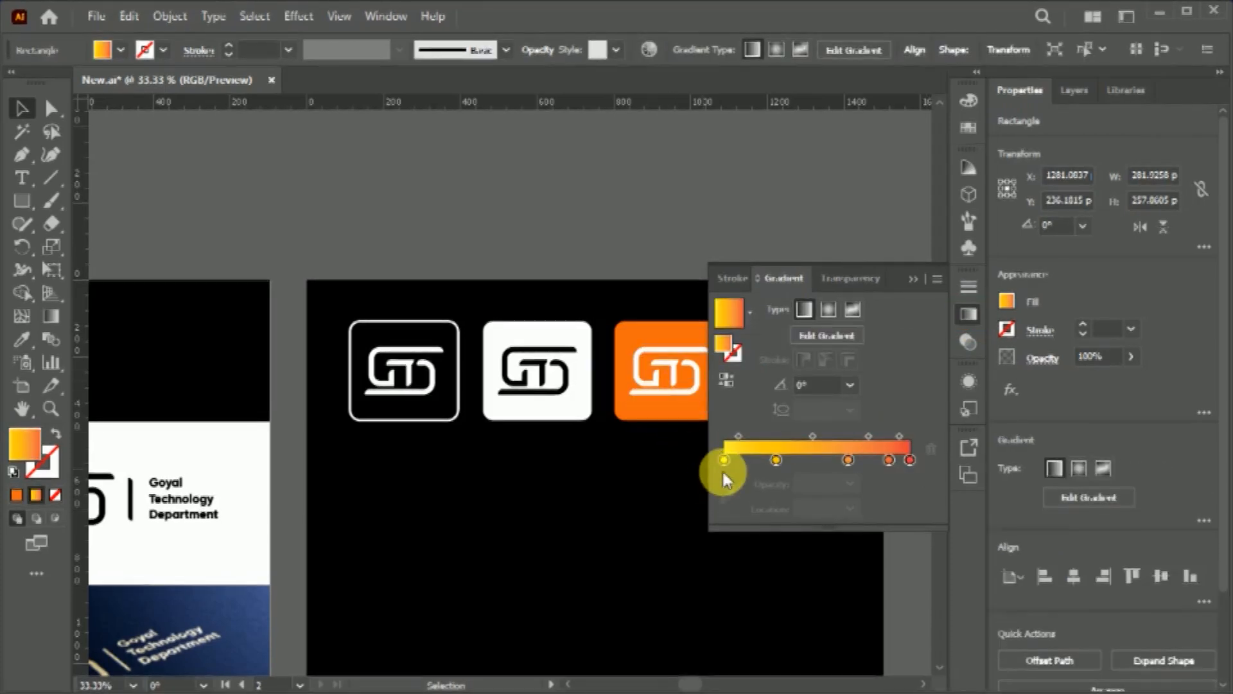
drag(776, 460, 845, 462)
click(969, 315)
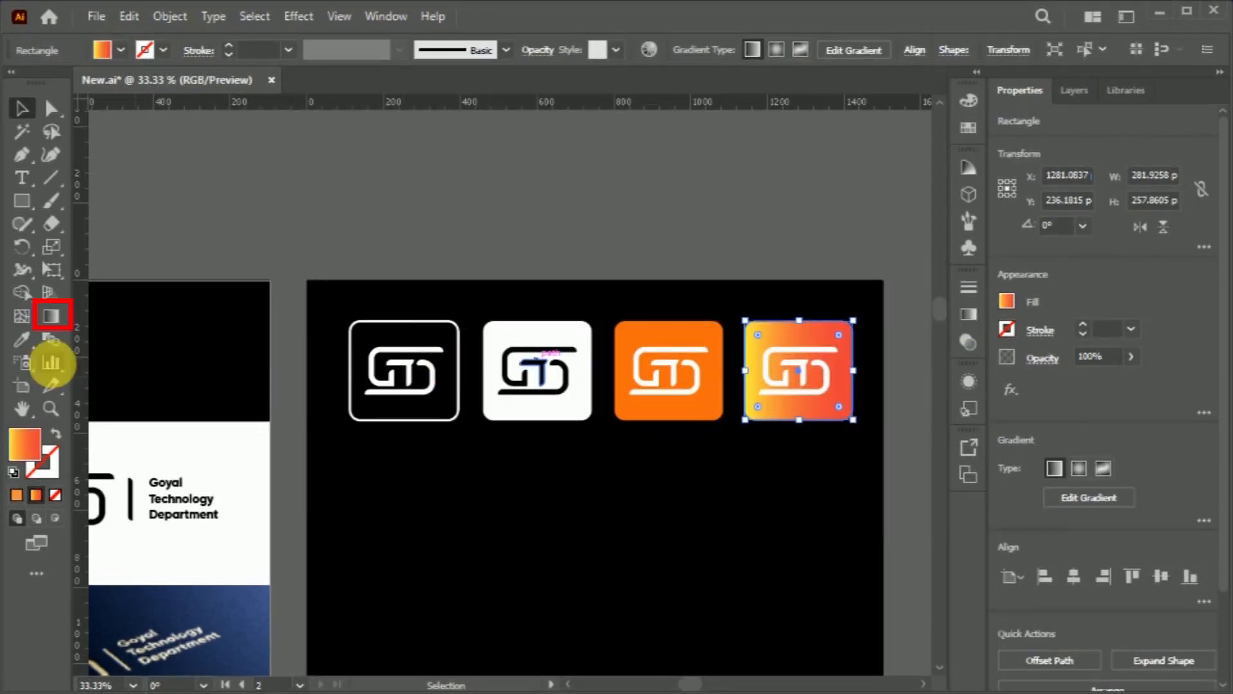
Redirect the fourth icon's gradient diagonally, with red-orange at its upper-left and yellow at its lower-right corner
click(51, 316)
drag(742, 301, 669, 250)
click(23, 108)
click(480, 486)
Save the document
scroll(657, 485, down, 2)
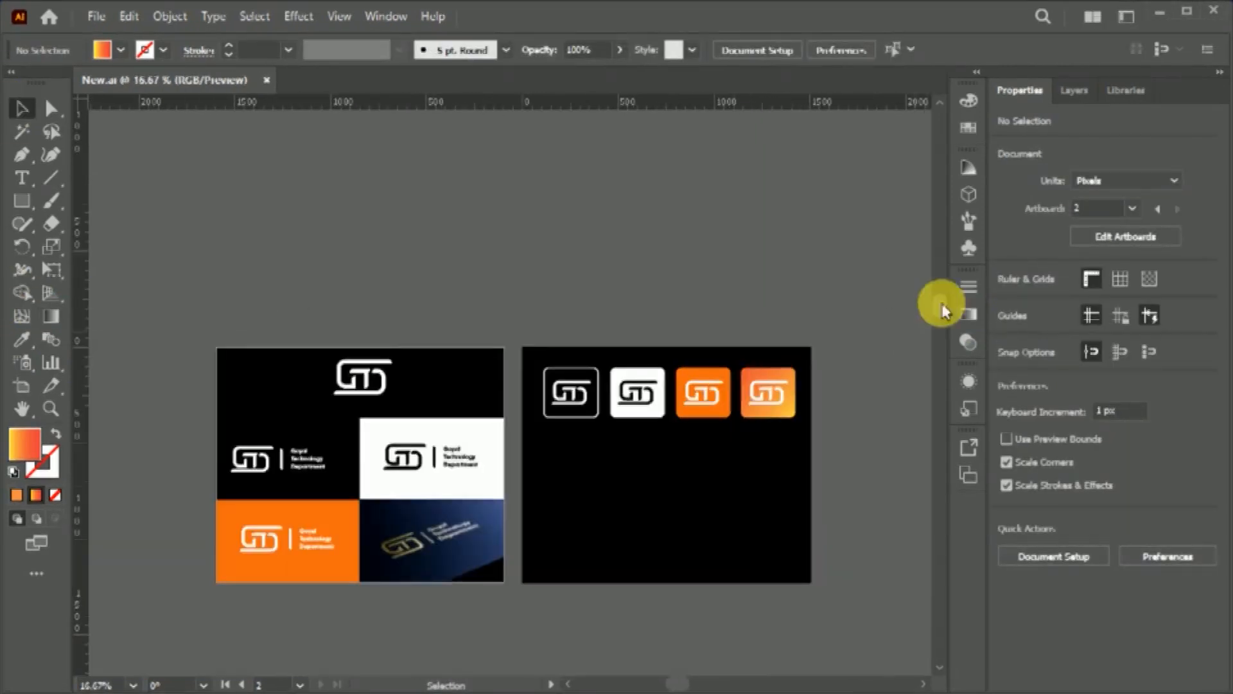
scroll(842, 578, up, 1)
key(ctrl+s)
Shorten the second artboard and its black background to a strip ending just below the four icons
click(20, 388)
drag(578, 589, 578, 367)
key(Escape)
click(523, 458)
drag(580, 587, 595, 371)
click(543, 423)
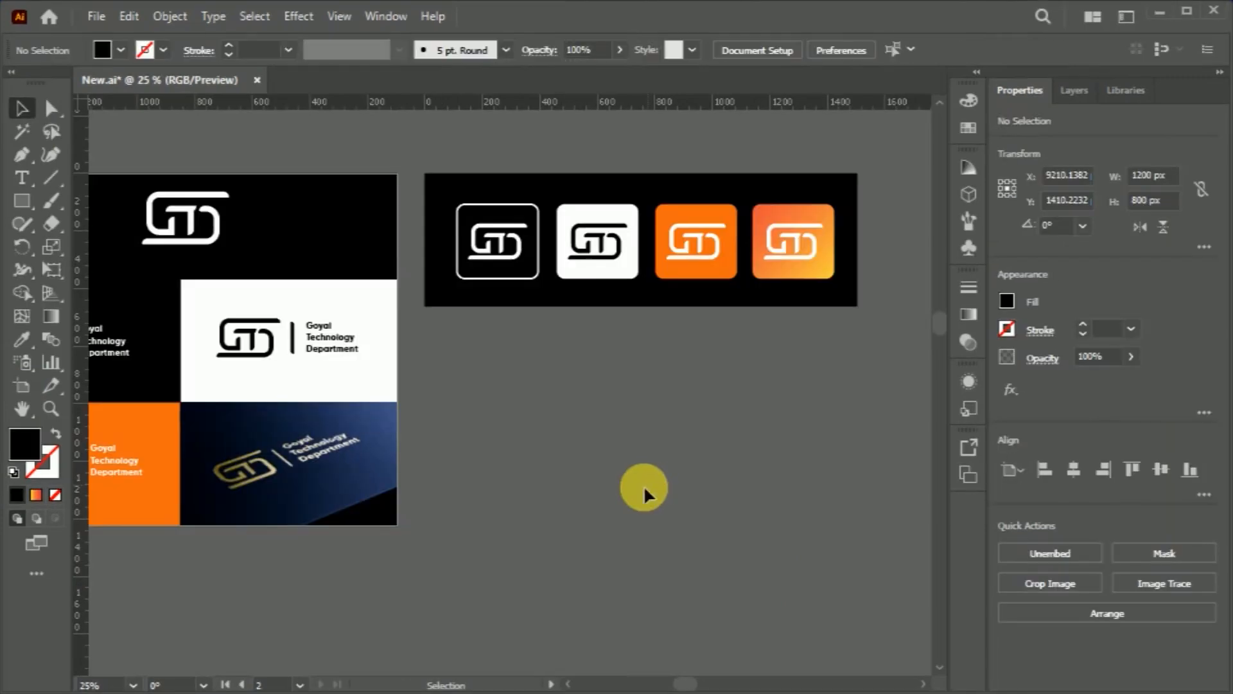
Paste the blue photo of two men at a laptop and place it below the icon artboard
click(643, 484)
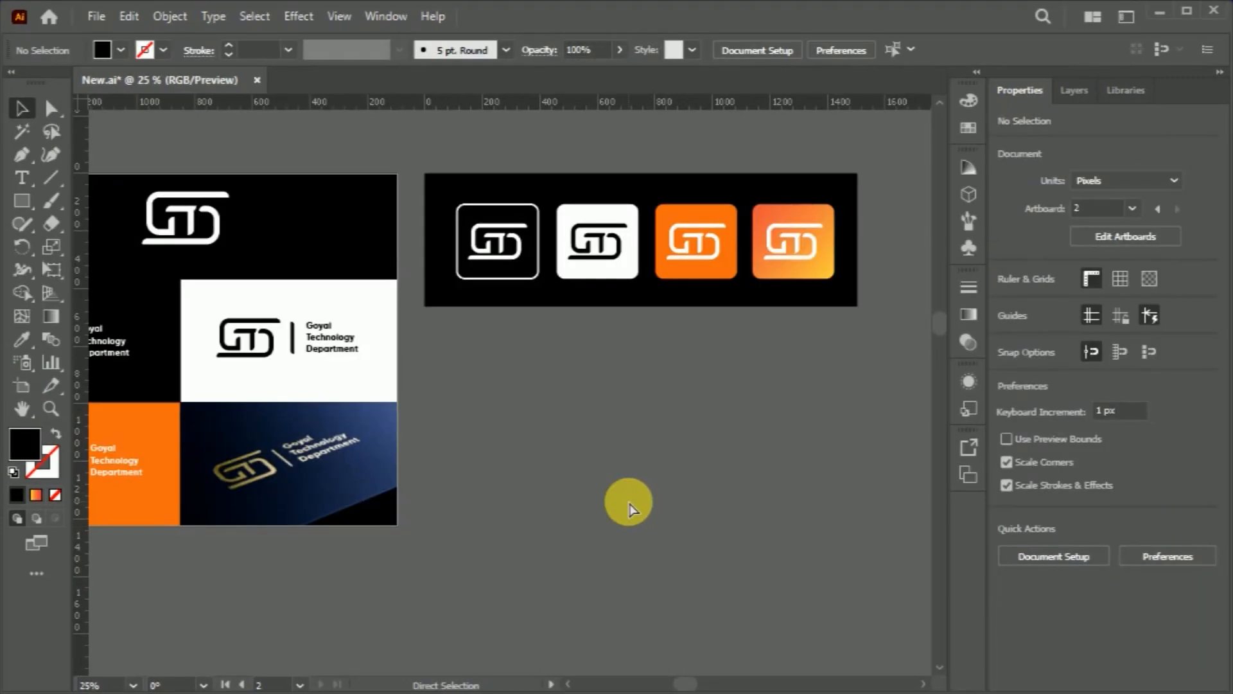
key(ctrl+v)
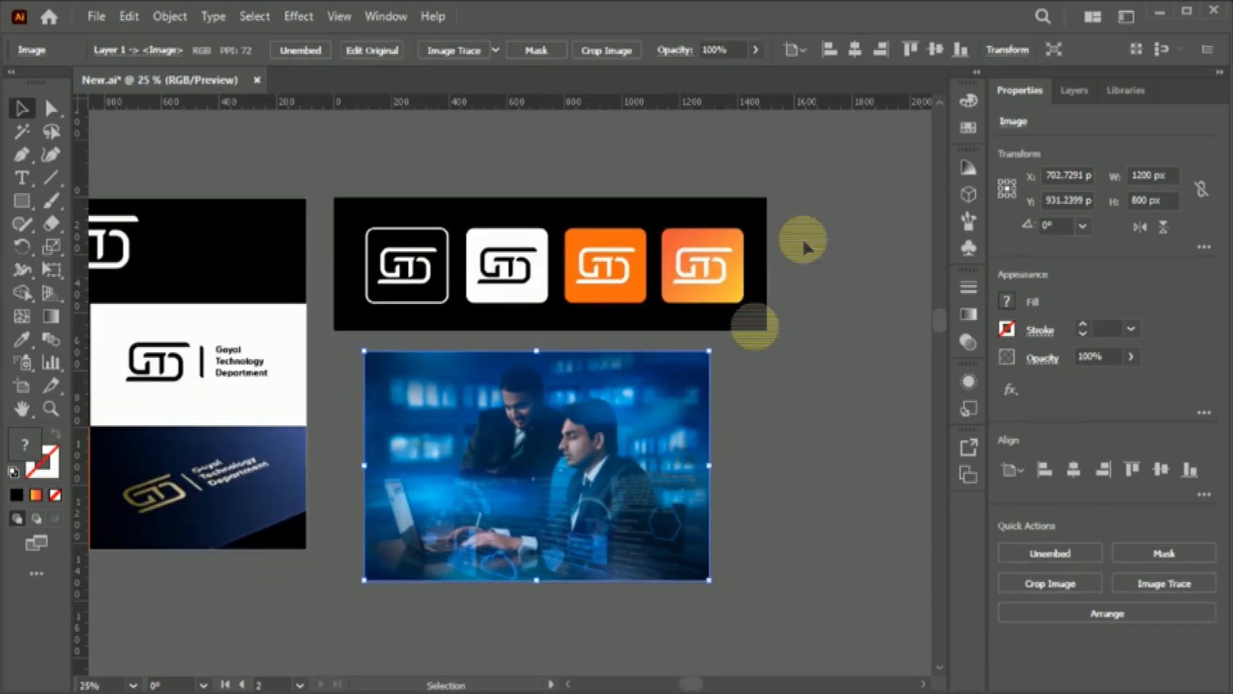
mouse_move(585, 483)
mouse_down()
mouse_move(557, 487)
mouse_move(572, 503)
mouse_up()
Draw a black 1200 × 800 px rectangle covering the whole photo
key(ctrl+equal)
mouse_move(290, 297)
mouse_down()
mouse_move(358, 407)
mouse_move(749, 583)
mouse_move(749, 602)
mouse_up()
click(21, 111)
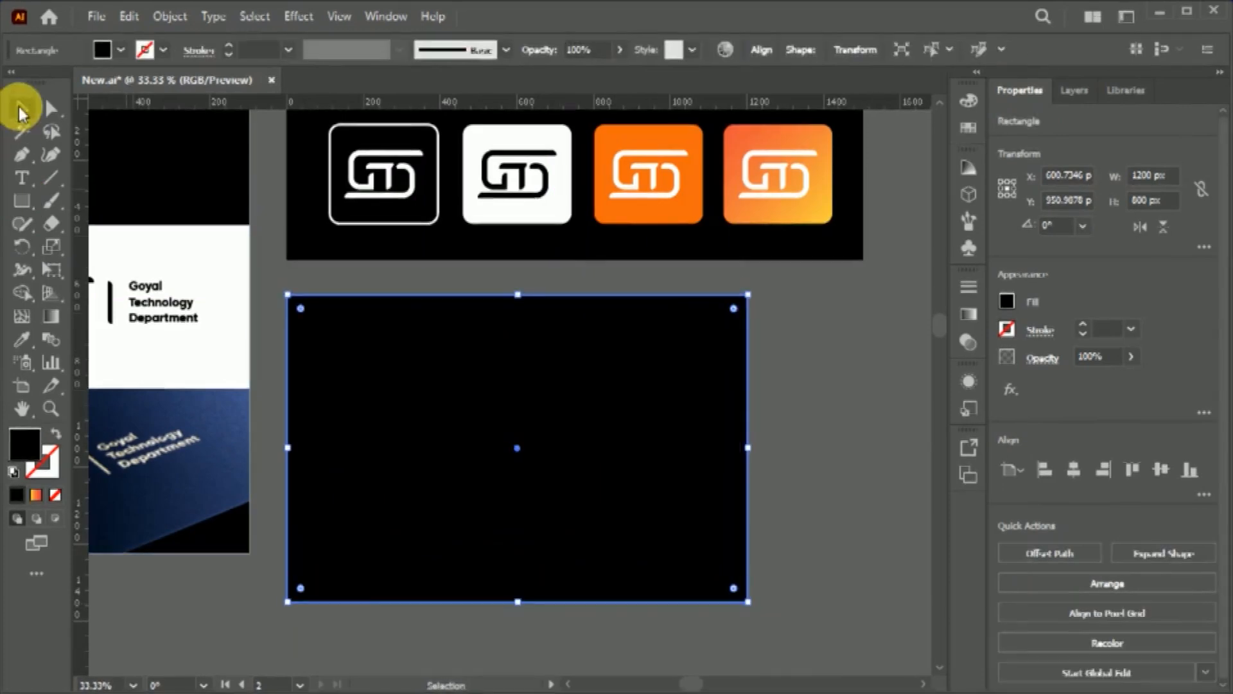
Set the black rectangle's opacity to 40%
click(1131, 357)
drag(1137, 381, 1086, 383)
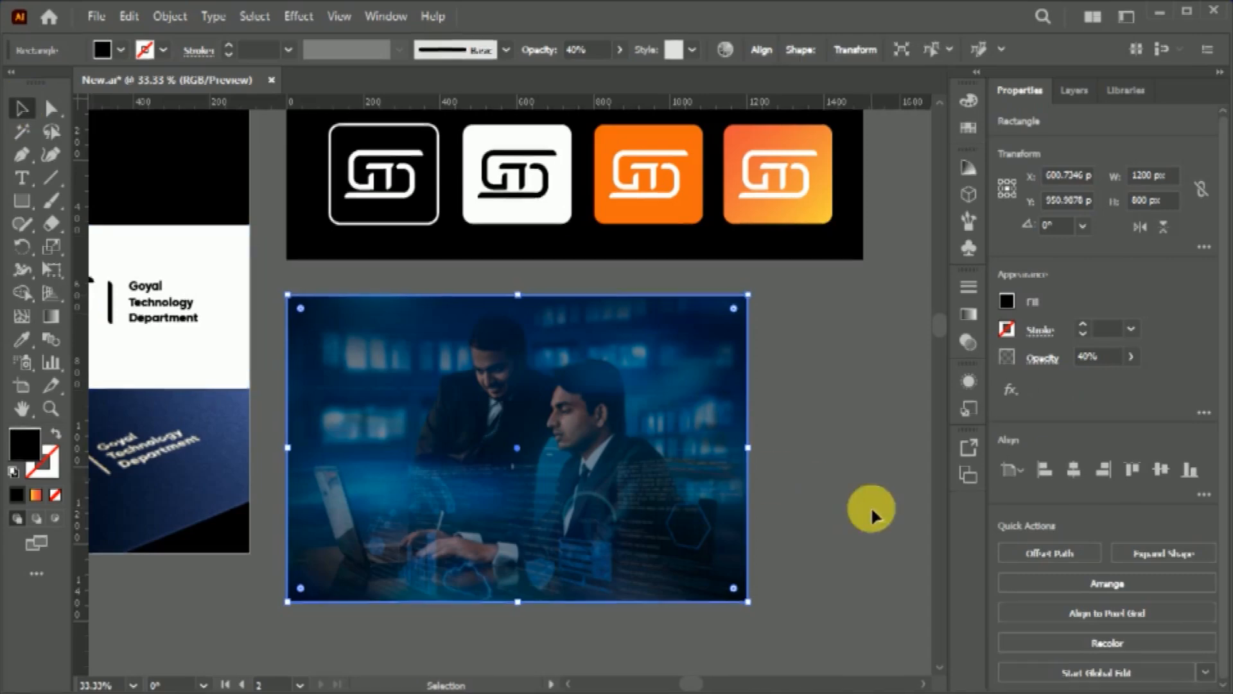
click(872, 506)
Copy the white logo and name group from the first artboard onto the centre of the darkened photo
scroll(796, 487, down, 1)
drag(111, 366, 581, 482)
scroll(613, 470, up, 1)
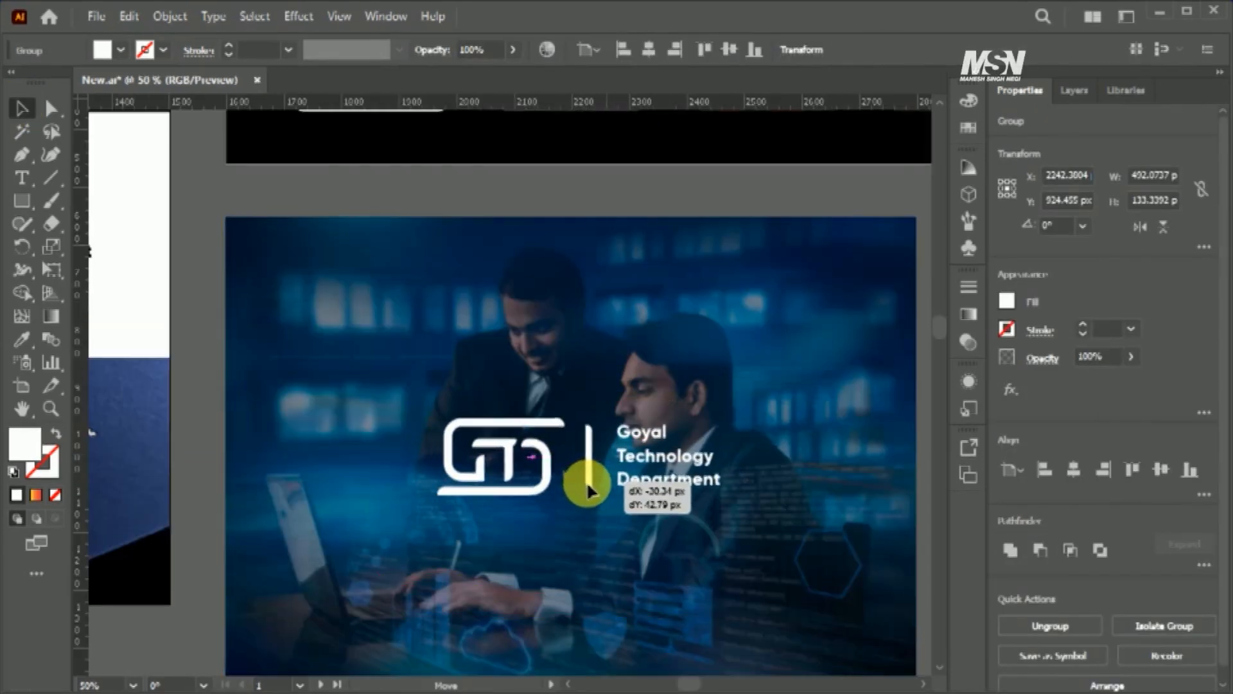
scroll(835, 537, down, 1)
click(806, 508)
scroll(367, 455, down, 1)
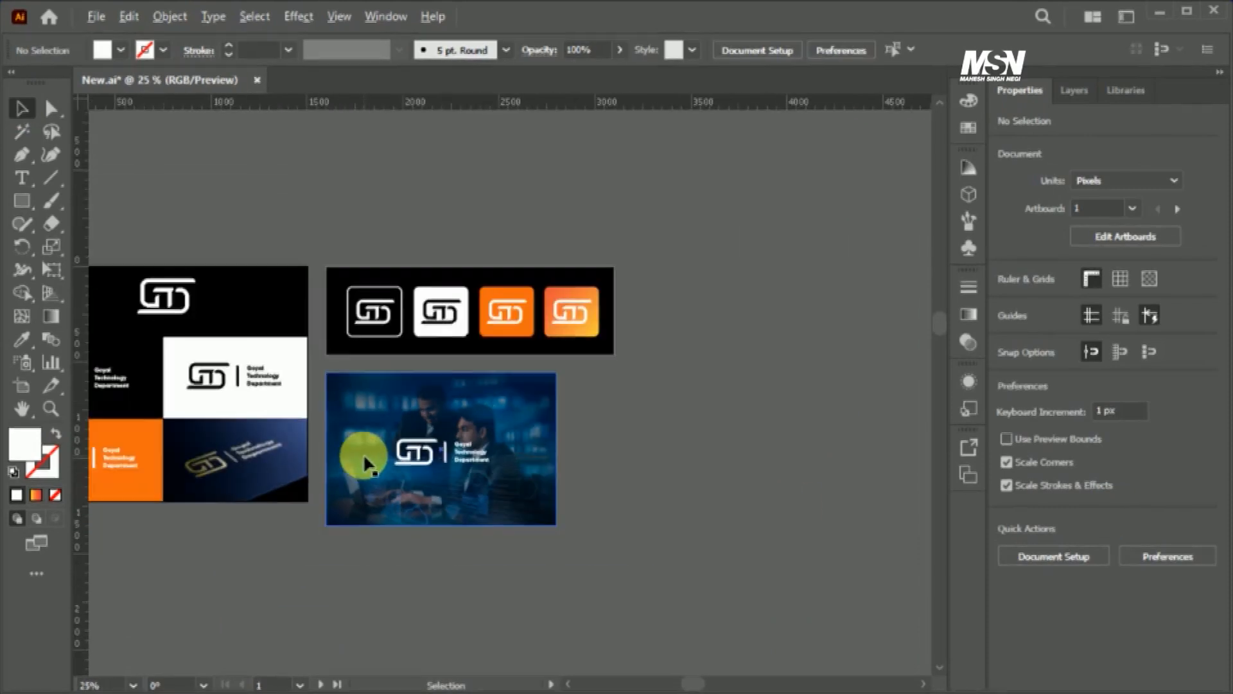
Duplicate the first artboard to the right of the icon artboard and delete all artwork from the copy
scroll(464, 451, down, 1)
click(22, 386)
drag(226, 404, 699, 422)
click(22, 109)
scroll(805, 417, up, 1)
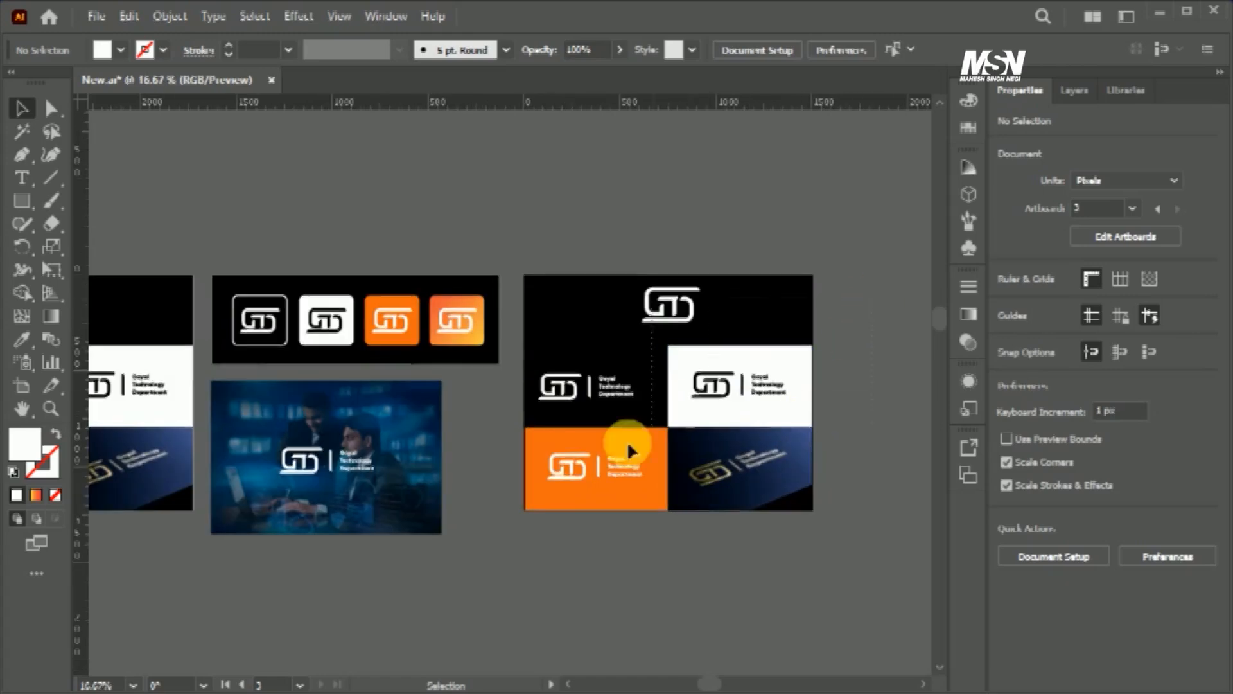
drag(835, 257, 544, 512)
key(Delete)
Move the darkened photo with its logo to the top of the third artboard and scale it to 1500 × 1000 px
drag(472, 551, 677, 378)
scroll(816, 369, up, 1)
drag(794, 388, 839, 386)
drag(800, 424, 537, 449)
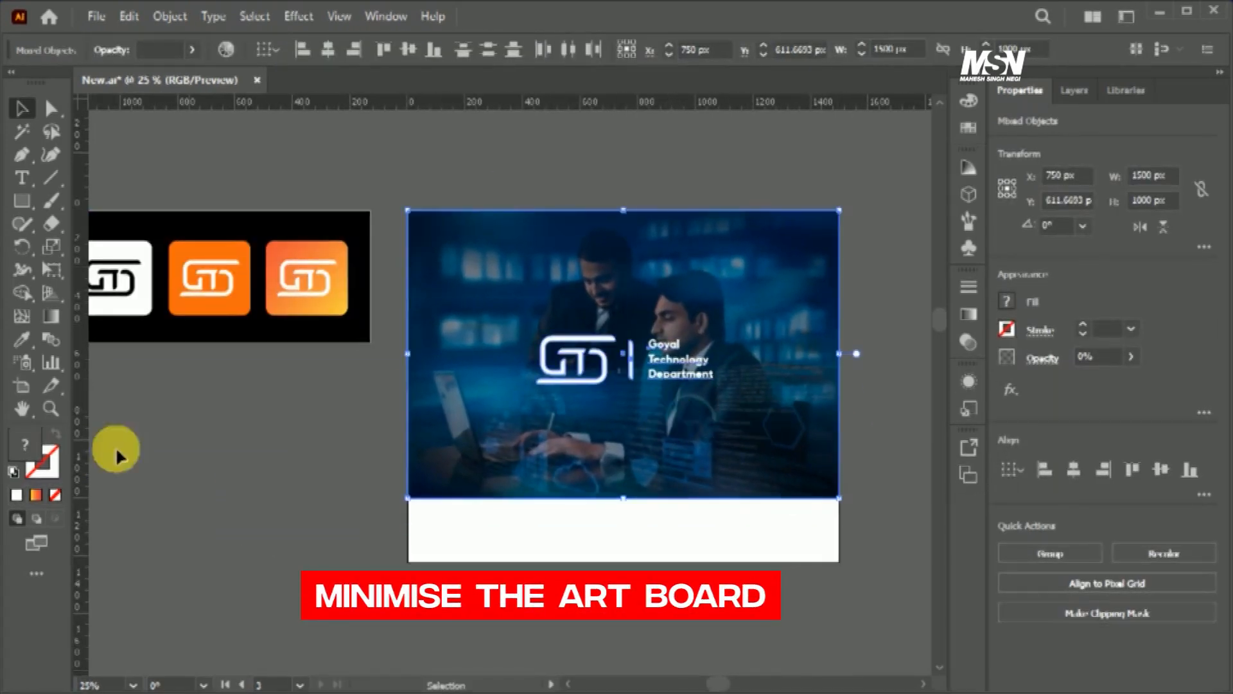
Shorten the third artboard to 1000 px high so it ends at the photo's lower edge
click(23, 385)
drag(624, 563, 623, 499)
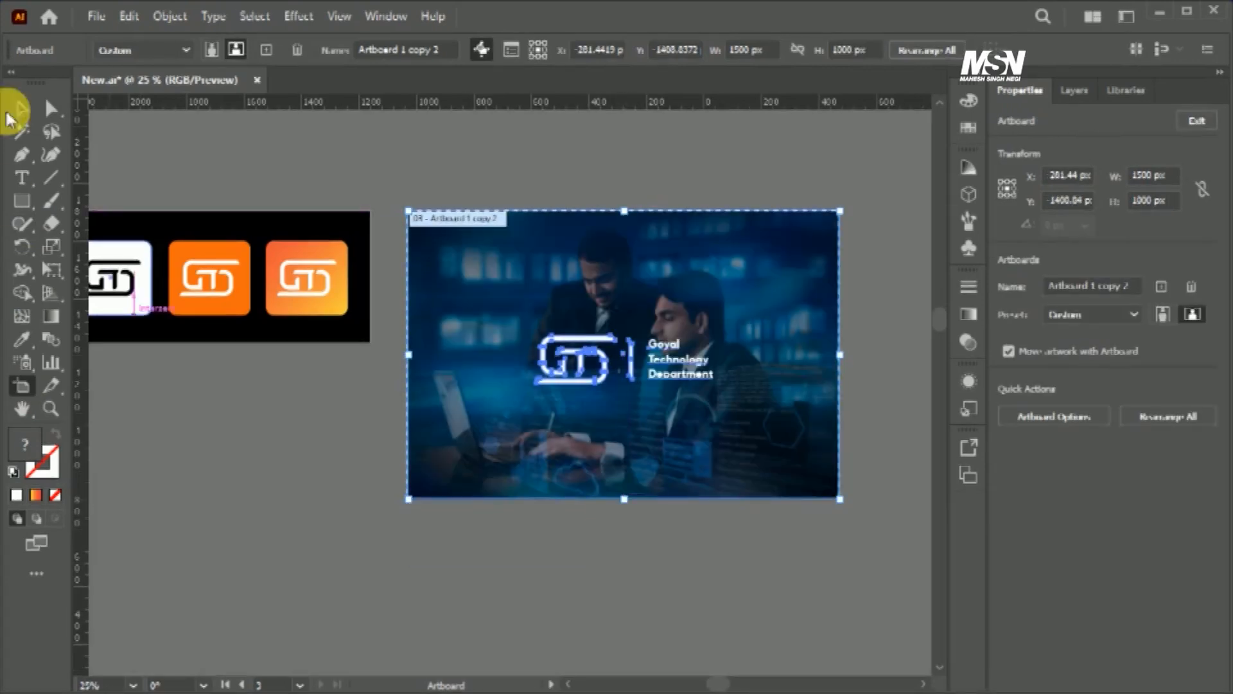
Paste the three additional business photos and spread them around the artboards, with the tablet-meeting photo directly below the darkened blue photo
click(21, 109)
scroll(807, 441, down, 2)
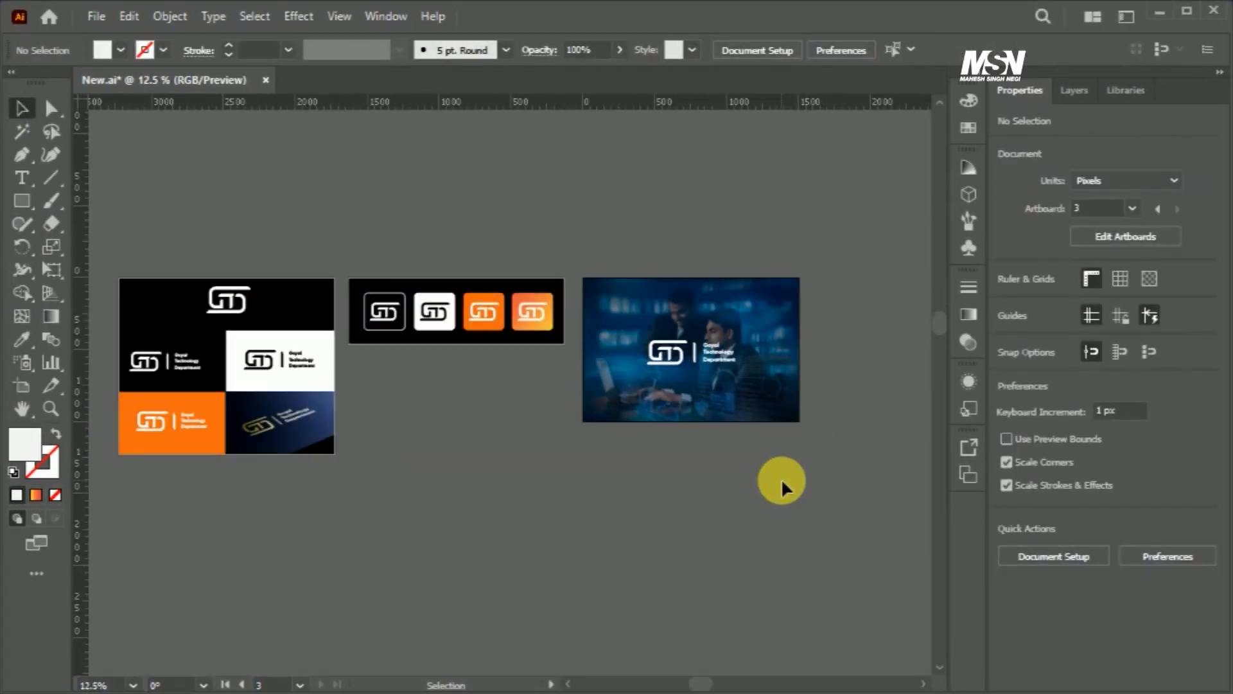
key(ctrl+v)
drag(654, 472, 814, 605)
click(906, 534)
drag(767, 456, 697, 496)
drag(564, 580, 864, 480)
drag(783, 631, 454, 481)
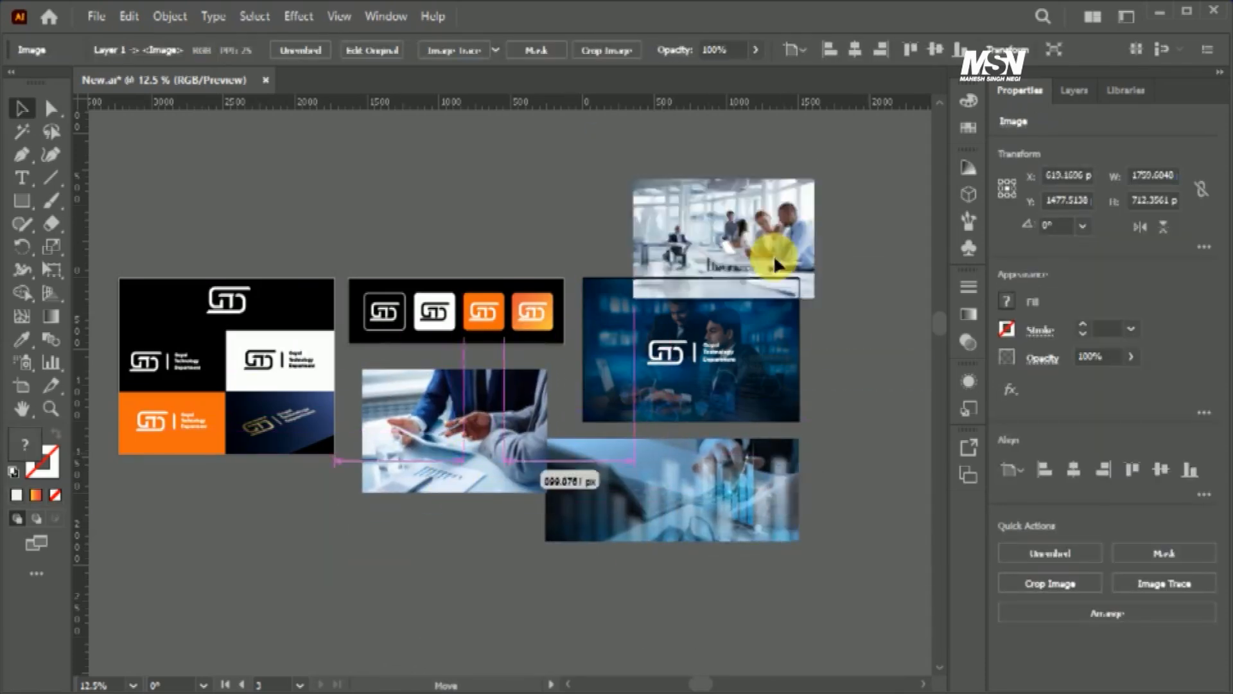
scroll(453, 489, up, 2)
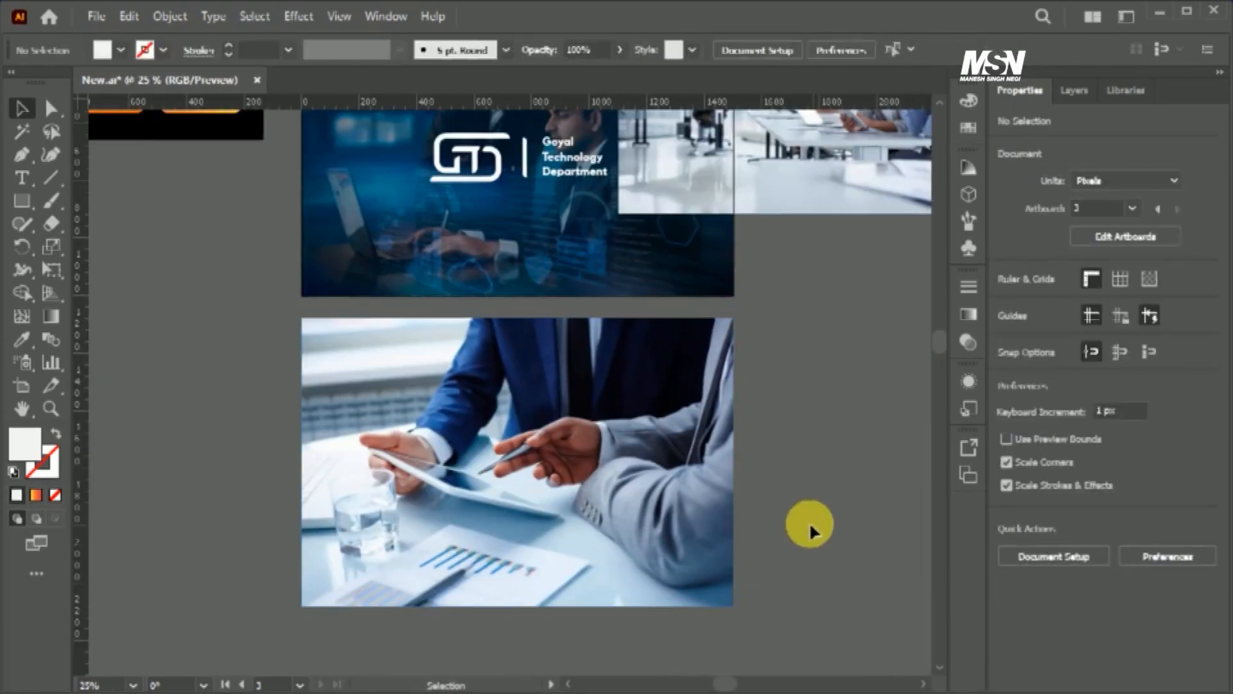
Cover the tablet-meeting photo with a 1500 × 999.75 px dark rectangle at 40% opacity and place a copy of the white logo on it
click(347, 461)
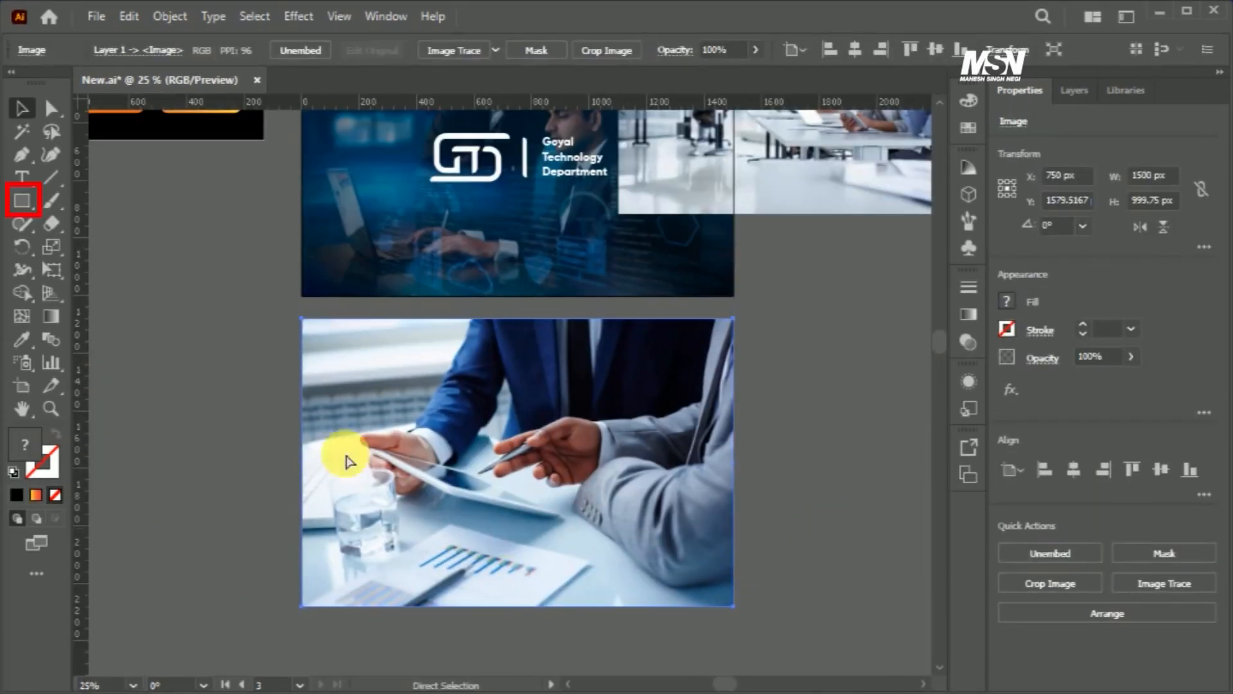
click(26, 209)
drag(303, 318, 733, 605)
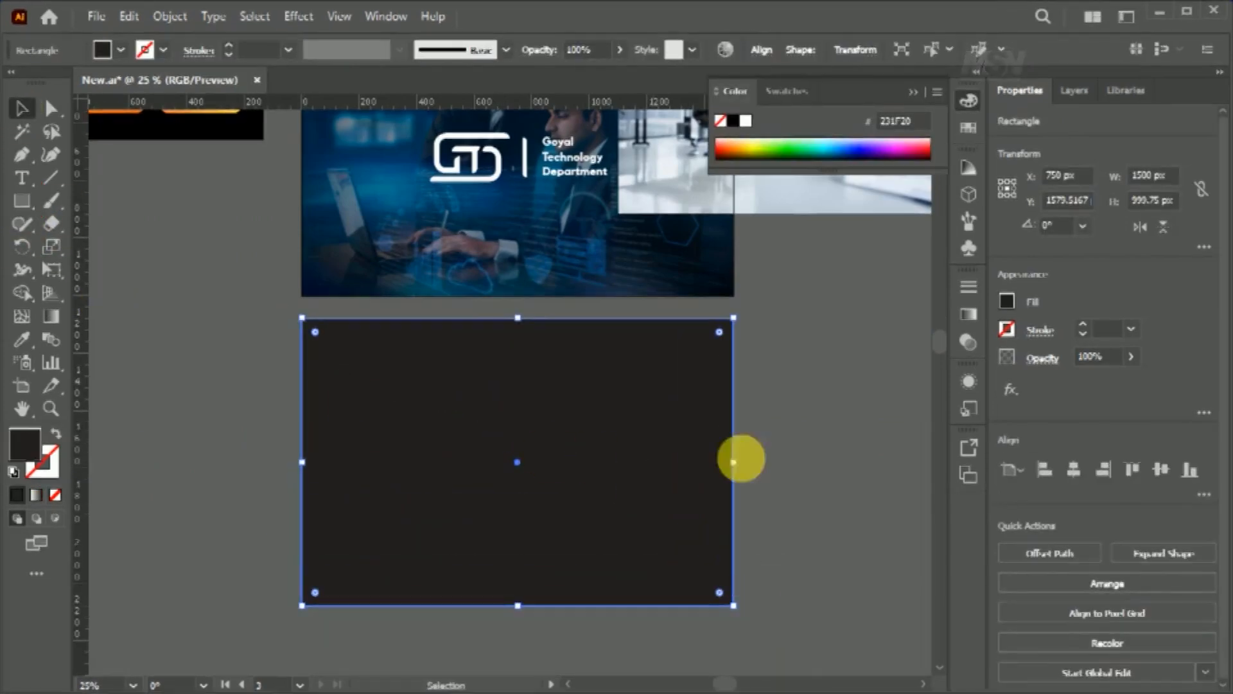
click(1128, 358)
drag(1130, 380, 1086, 382)
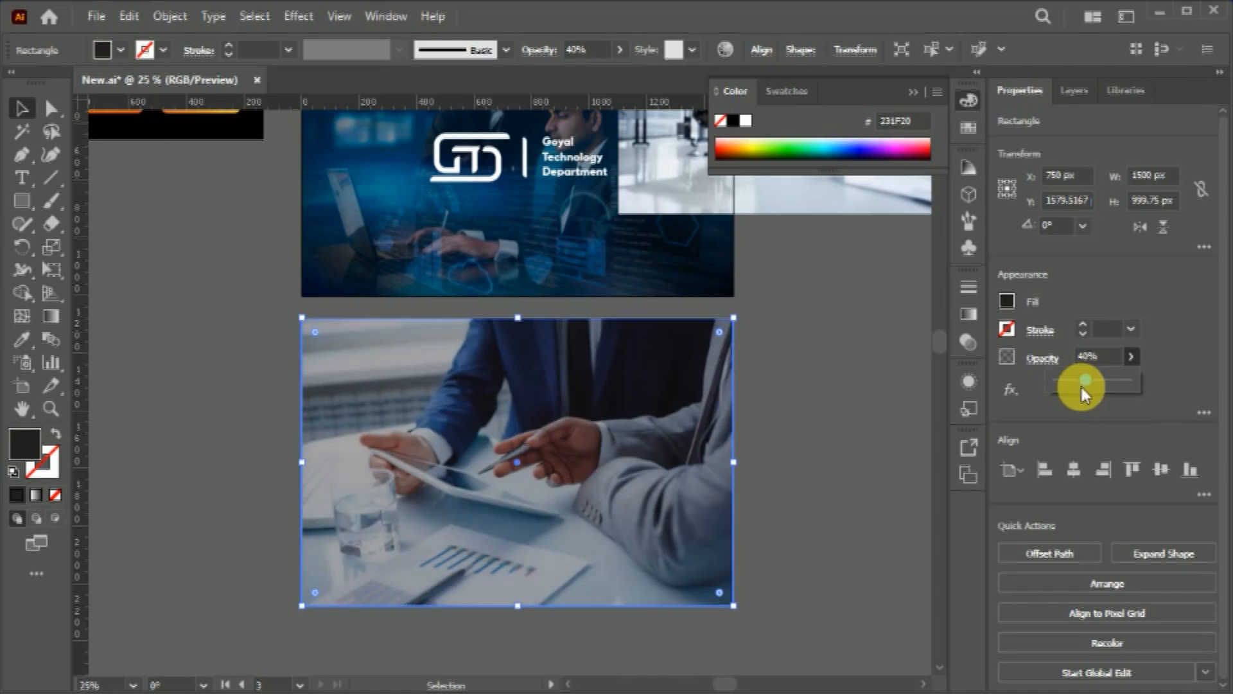
click(143, 262)
drag(511, 485, 486, 460)
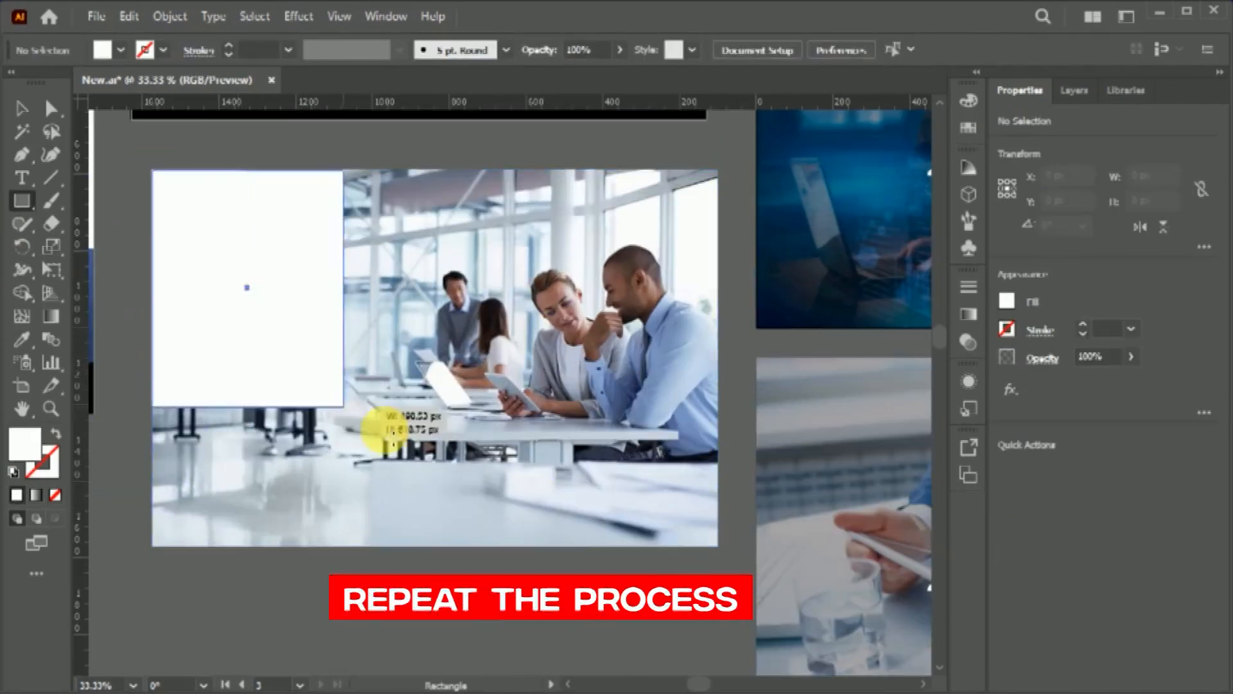
Darken the office photo with a black rectangle at 22% opacity and the wide chart photo with one at 20%, adding the white logo to each
drag(381, 429, 716, 532)
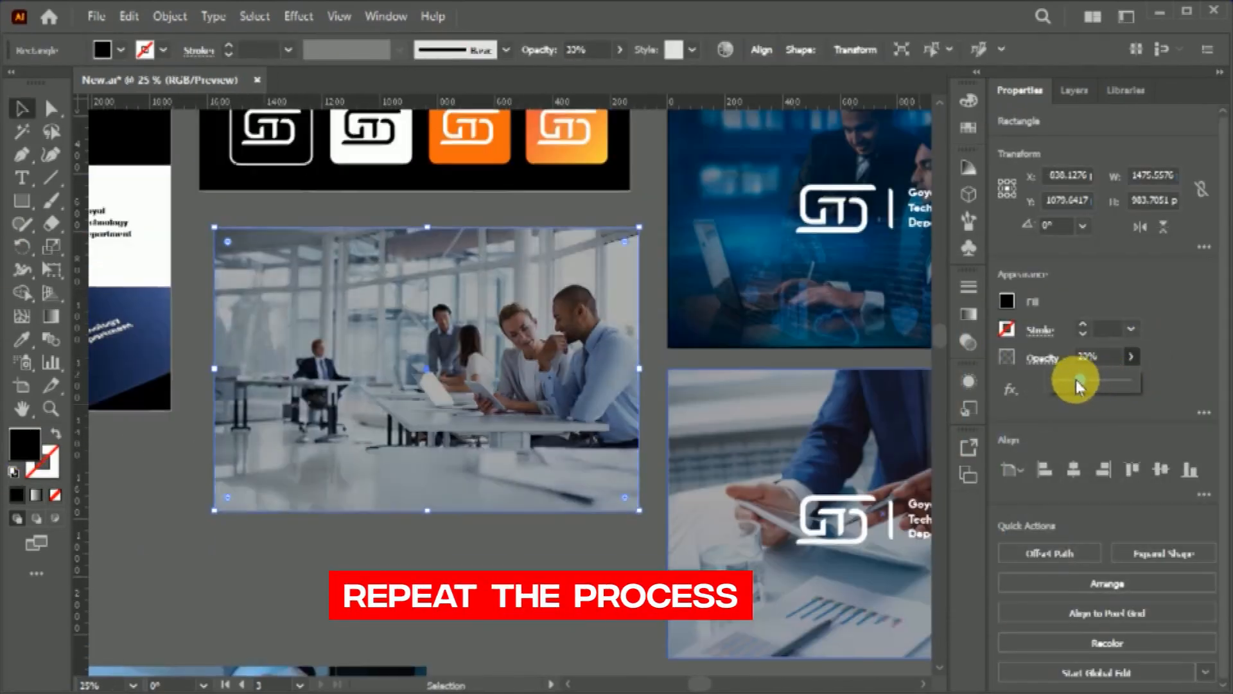
drag(1076, 379, 1069, 382)
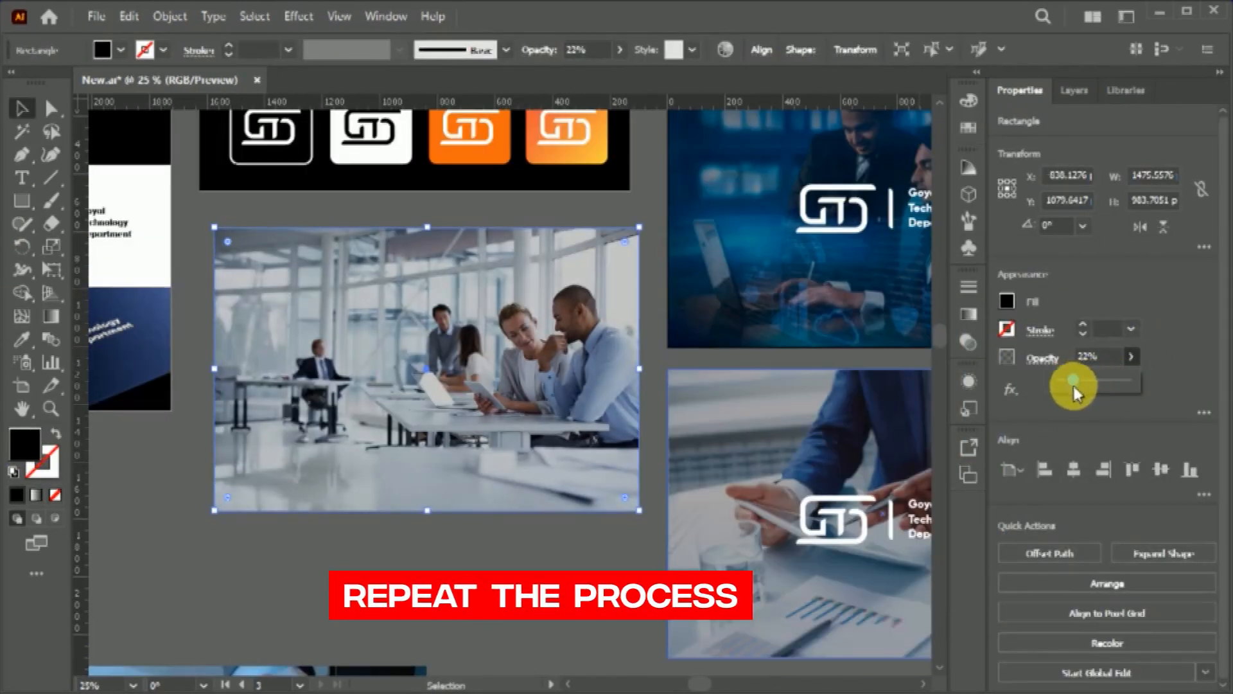
drag(547, 562, 549, 530)
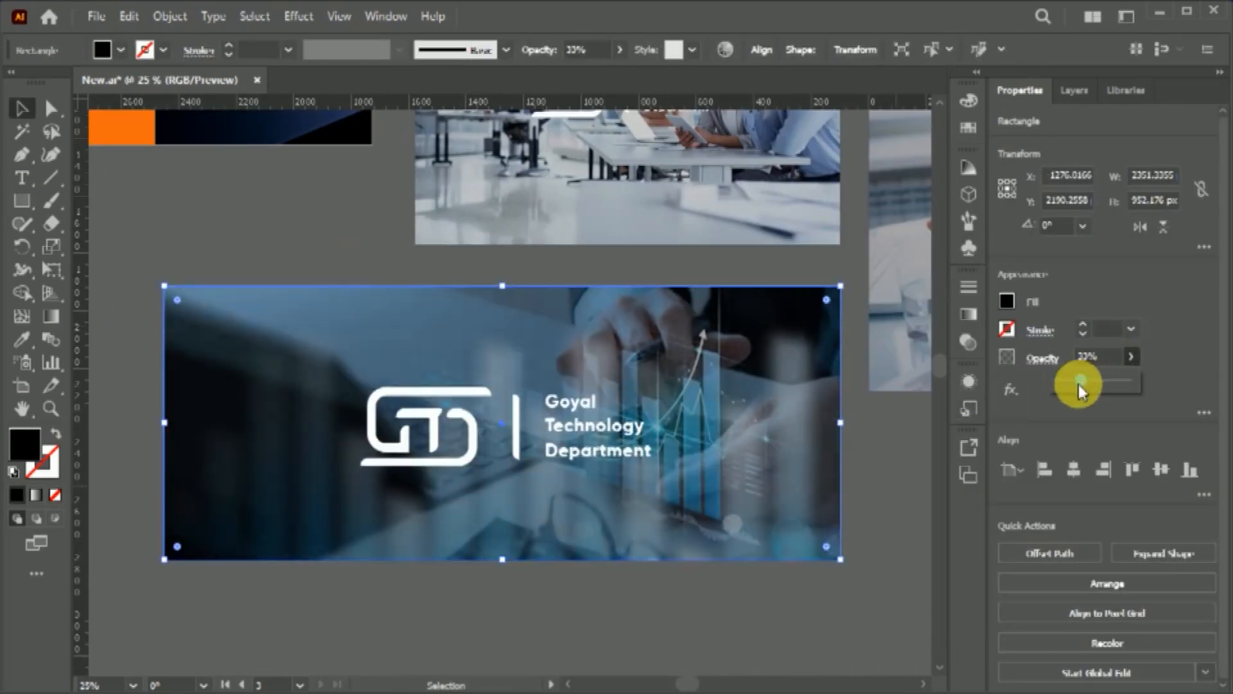
drag(1078, 383, 1070, 381)
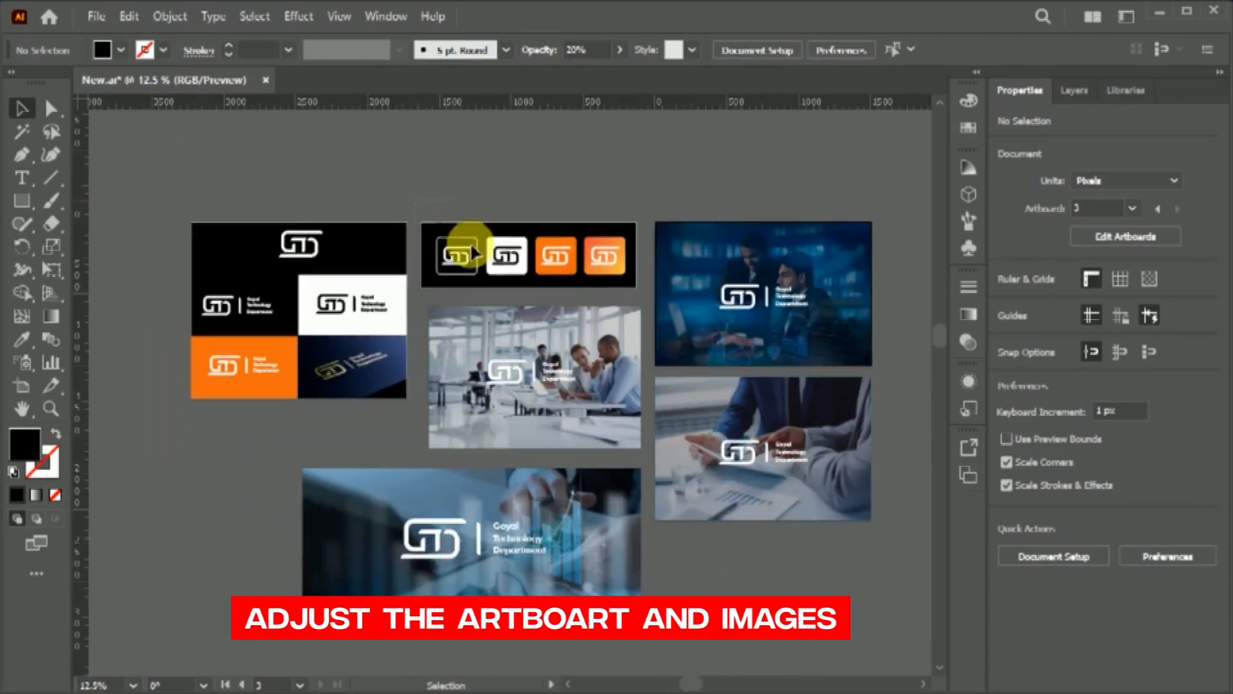
Move the black app-icon strip below the first artboard and delete the artboard it occupied
drag(614, 264, 384, 456)
click(510, 263)
key(shift+o)
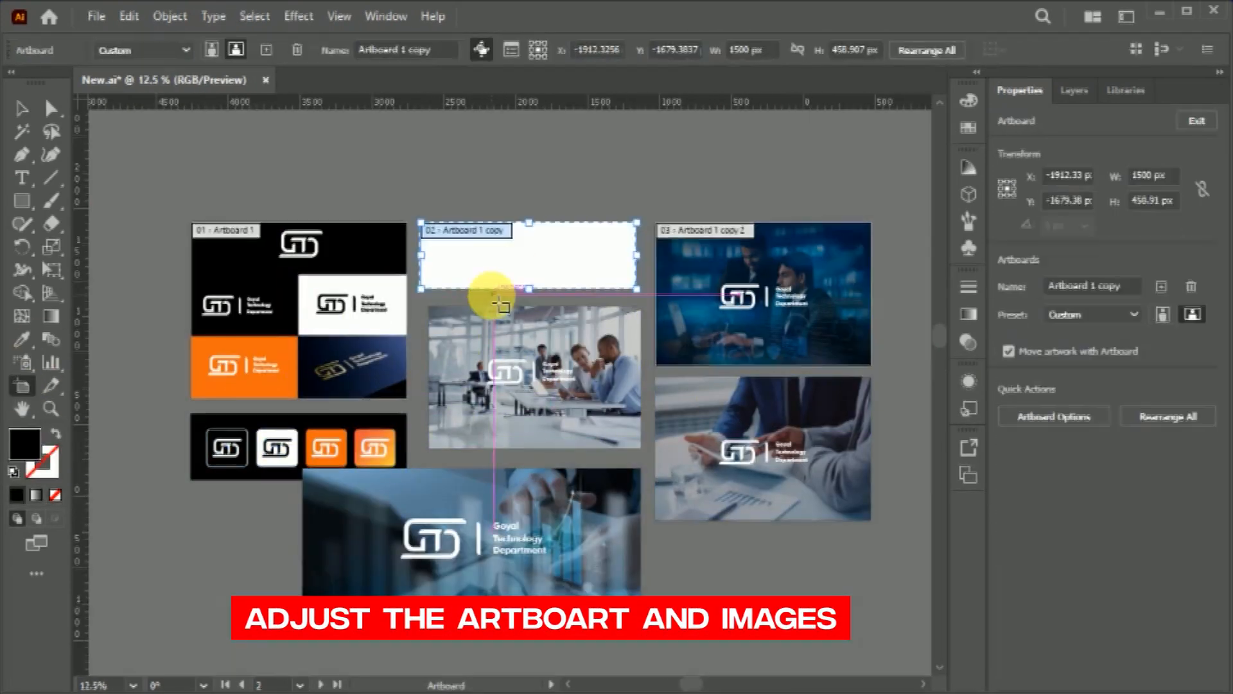
key(Delete)
Arrange the office photo beside the first artboard, the tablet-meeting photo beneath it and the wide chart photo below the blue photo
key(v)
drag(542, 383, 541, 298)
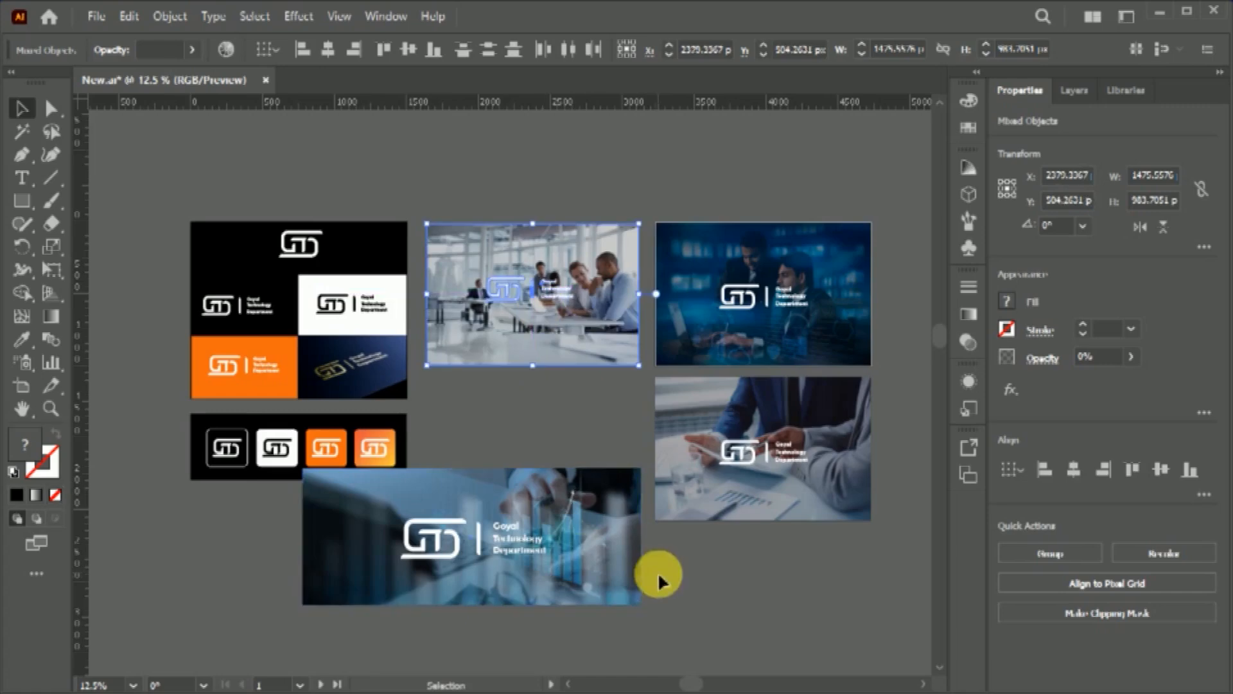
scroll(620, 546, down, 1)
drag(461, 534, 526, 612)
drag(653, 465, 560, 496)
drag(621, 605, 772, 489)
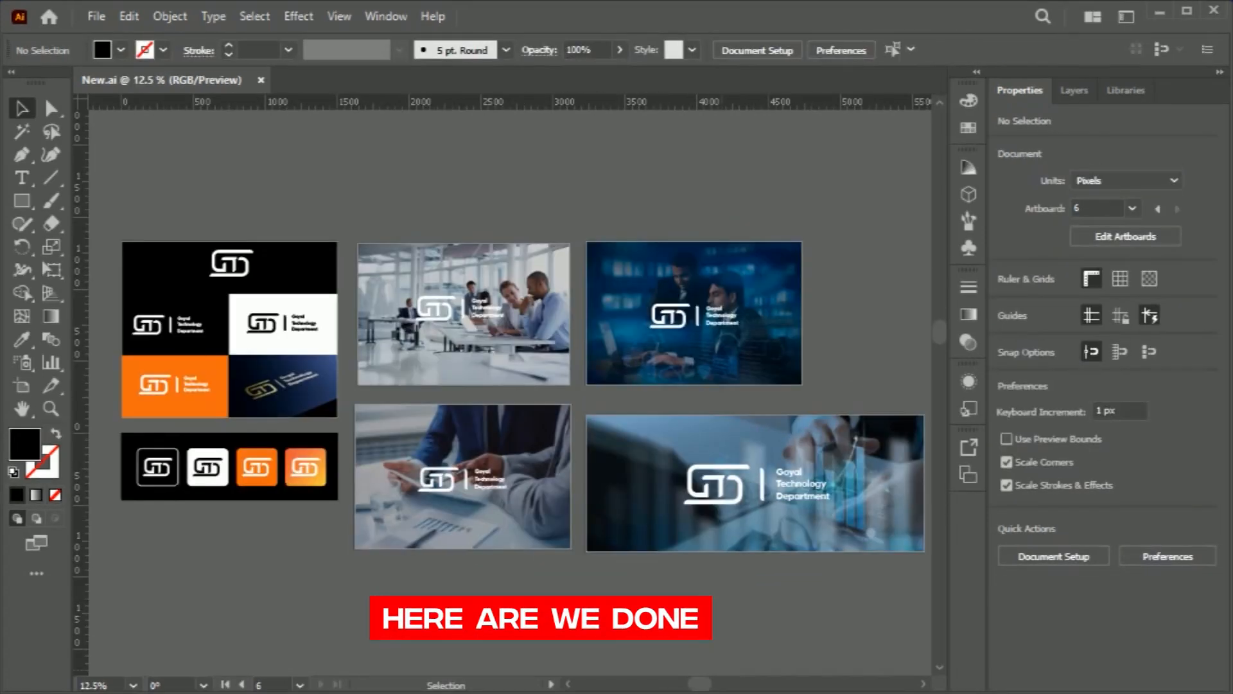